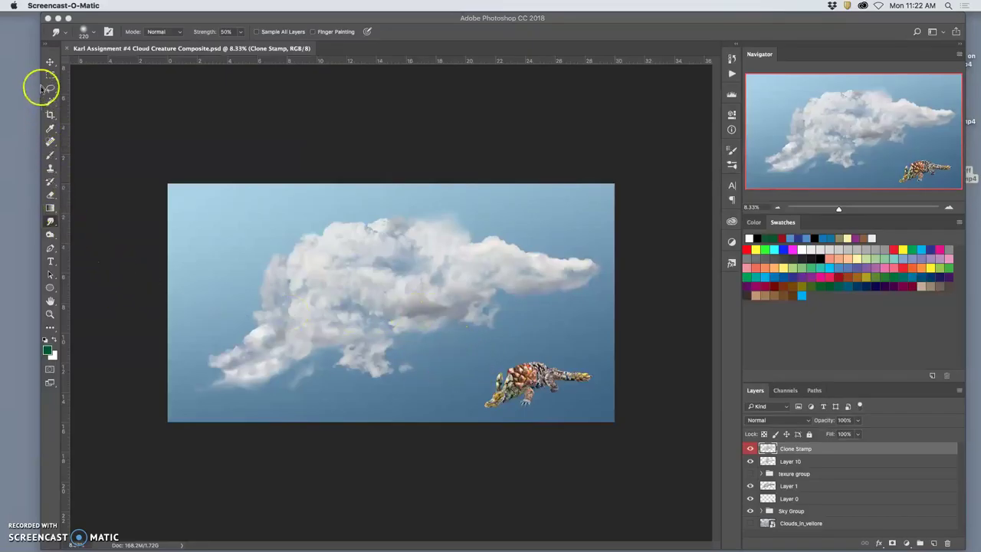
# Step: Examine the cloud creature's underside, head and neck edges up close
pyautogui.click(51, 63)
pyautogui.scroll(3, 277, 334)
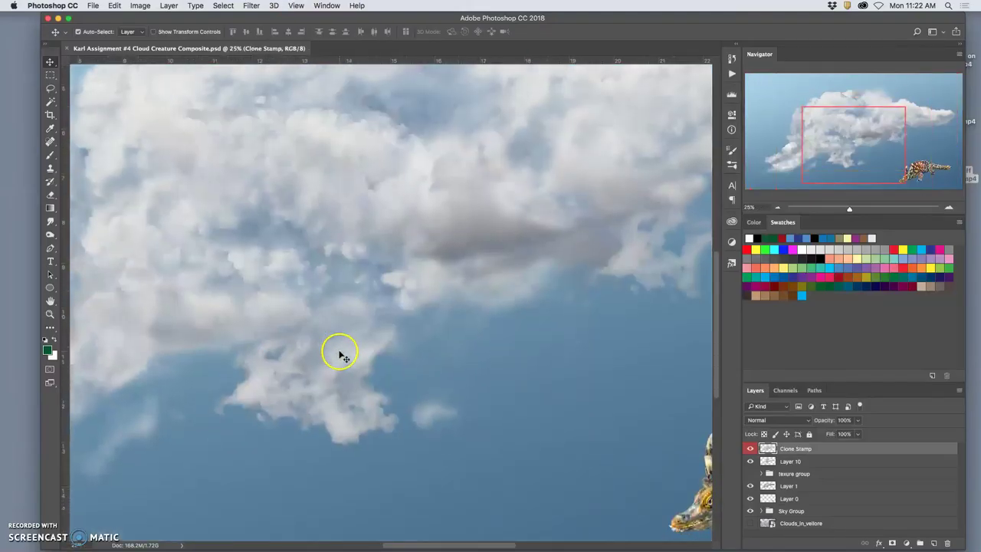
pyautogui.scroll(-5, 318, 349)
pyautogui.hscroll(-4, 318, 349)
pyautogui.hscroll(-4, 314, 345)
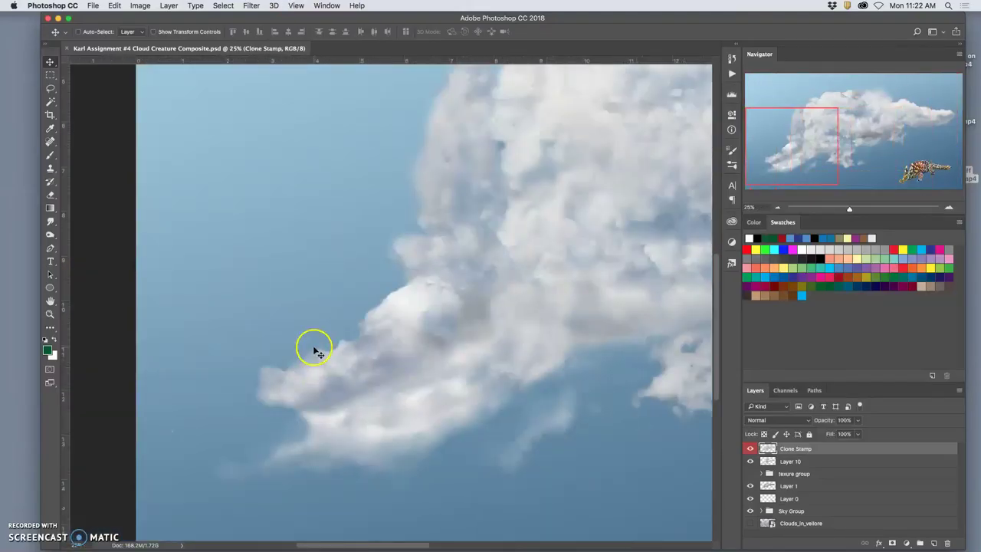
pyautogui.scroll(2, 314, 346)
pyautogui.scroll(-2, 323, 348)
pyautogui.hscroll(6, 323, 350)
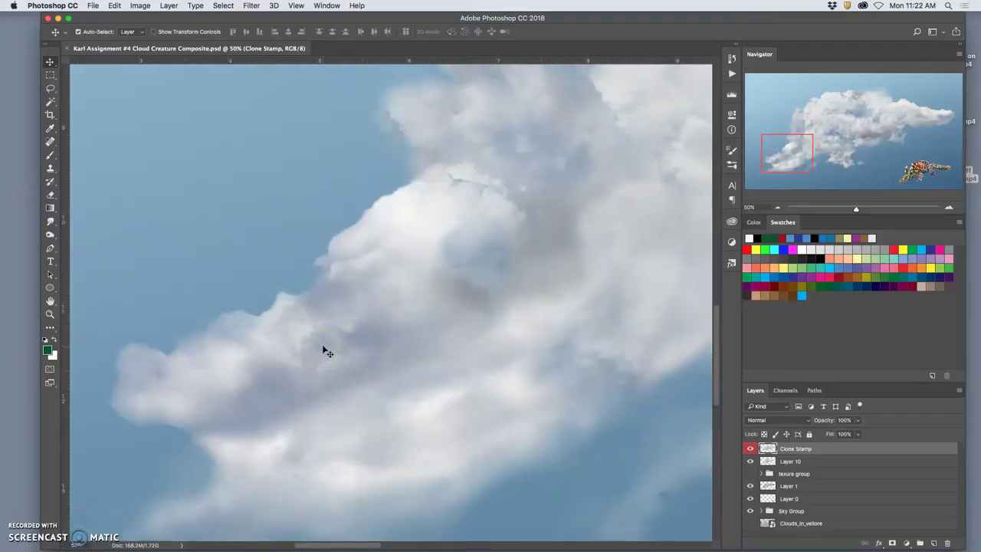
pyautogui.scroll(2, 320, 351)
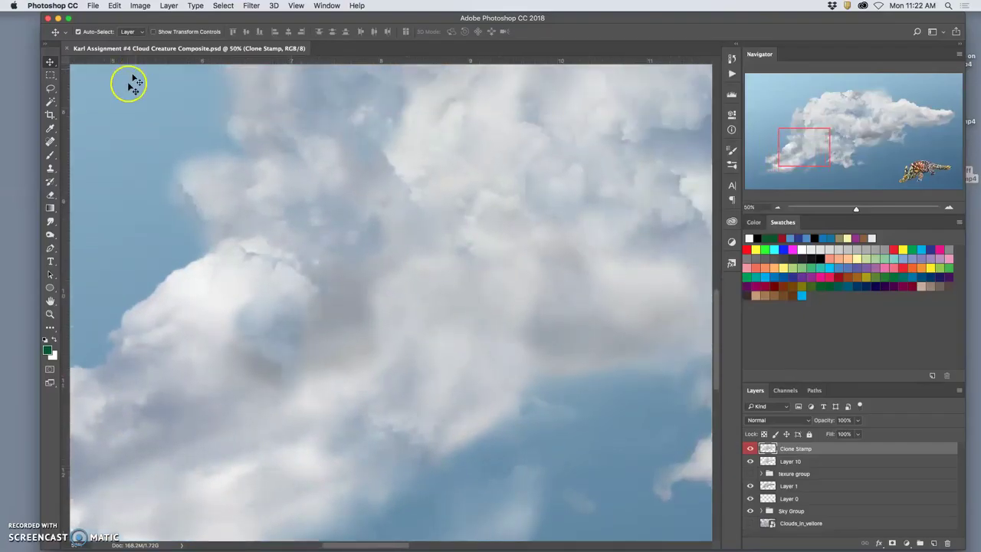
# Step: Smudge the cloud edges around the creature's neck and the wisps below it on the Clone Stamp layer at 50% strength
pyautogui.click(47, 220)
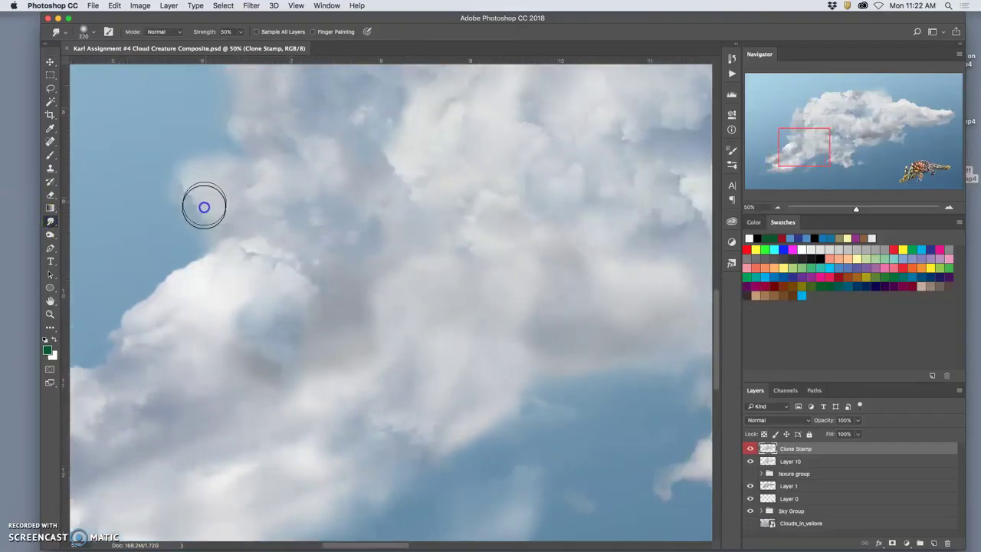
pyautogui.moveTo(184, 193); pyautogui.dragTo(179, 171)
pyautogui.moveTo(238, 137); pyautogui.dragTo(287, 133)
pyautogui.moveTo(258, 184); pyautogui.dragTo(259, 192)
pyautogui.moveTo(241, 244)
pyautogui.mouseDown()
pyautogui.moveTo(280, 263)
pyautogui.moveTo(256, 244)
pyautogui.moveTo(204, 252)
pyautogui.mouseUp()
pyautogui.moveTo(302, 219)
pyautogui.mouseDown()
pyautogui.moveTo(357, 241)
pyautogui.moveTo(299, 273)
pyautogui.moveTo(289, 312)
pyautogui.moveTo(326, 275)
pyautogui.moveTo(337, 249)
pyautogui.mouseUp()
pyautogui.moveTo(389, 133)
pyautogui.mouseDown()
pyautogui.moveTo(444, 234)
pyautogui.moveTo(480, 260)
pyautogui.moveTo(456, 274)
pyautogui.moveTo(394, 446)
pyautogui.moveTo(396, 430)
pyautogui.moveTo(376, 422)
pyautogui.moveTo(413, 430)
pyautogui.mouseUp()
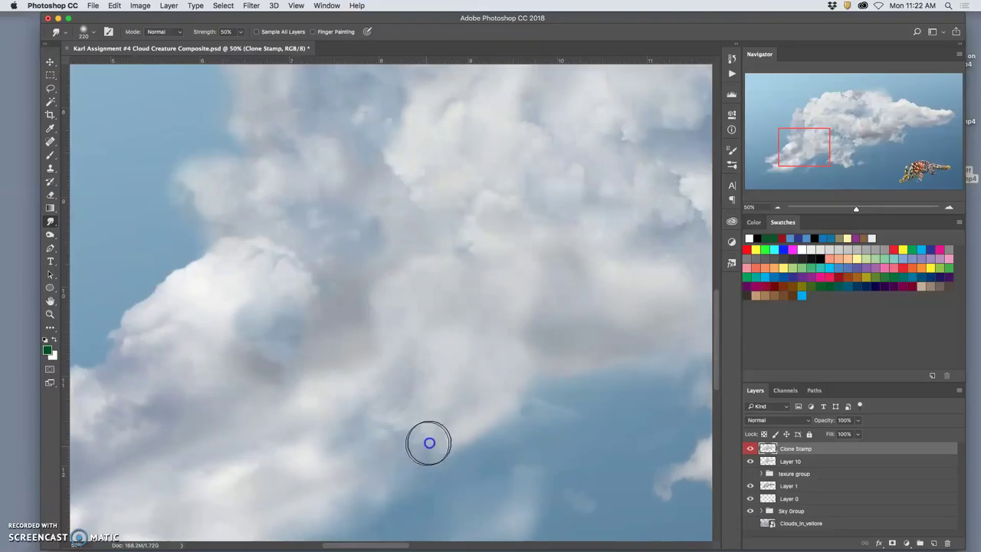
pyautogui.moveTo(566, 407); pyautogui.dragTo(605, 392)
pyautogui.moveTo(560, 453)
pyautogui.mouseDown()
pyautogui.moveTo(519, 467)
pyautogui.moveTo(570, 456)
pyautogui.moveTo(511, 474)
pyautogui.moveTo(558, 463)
pyautogui.mouseUp()
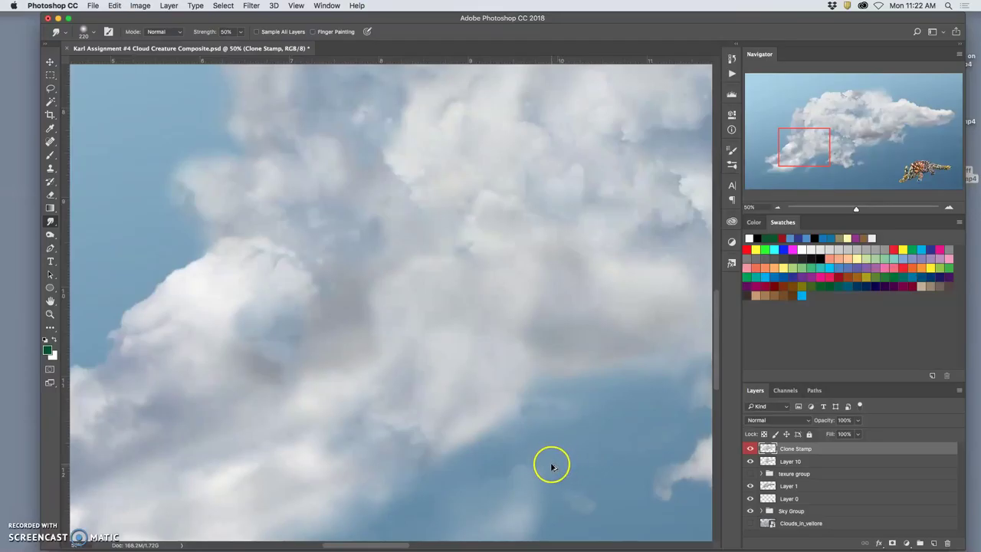
# Step: Smudge the cloud's lower edge beneath the creature's neck and jaw on Layer 10
pyautogui.click(797, 462)
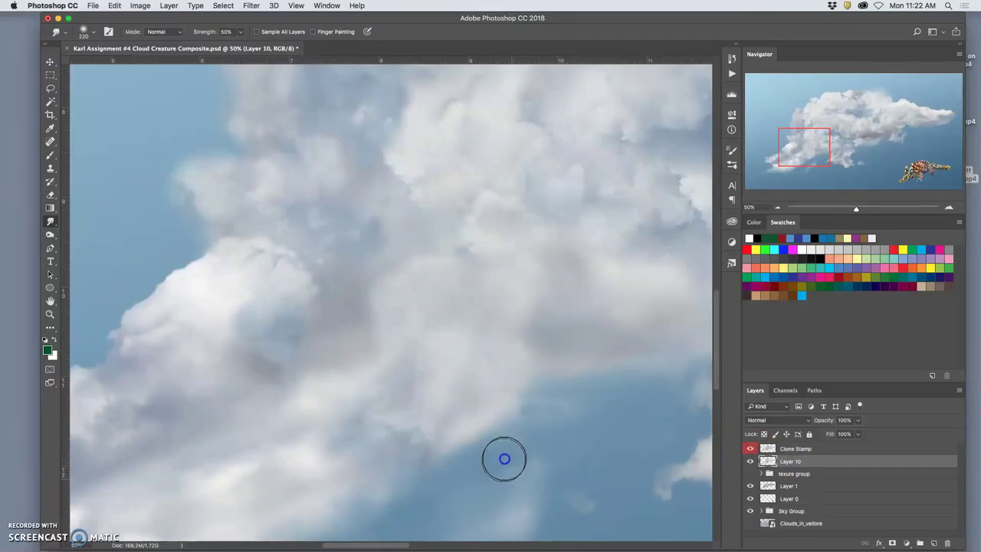
pyautogui.moveTo(508, 454)
pyautogui.mouseDown()
pyautogui.moveTo(523, 463)
pyautogui.moveTo(557, 449)
pyautogui.moveTo(517, 463)
pyautogui.moveTo(534, 443)
pyautogui.moveTo(602, 449)
pyautogui.moveTo(587, 323)
pyautogui.moveTo(628, 257)
pyautogui.mouseUp()
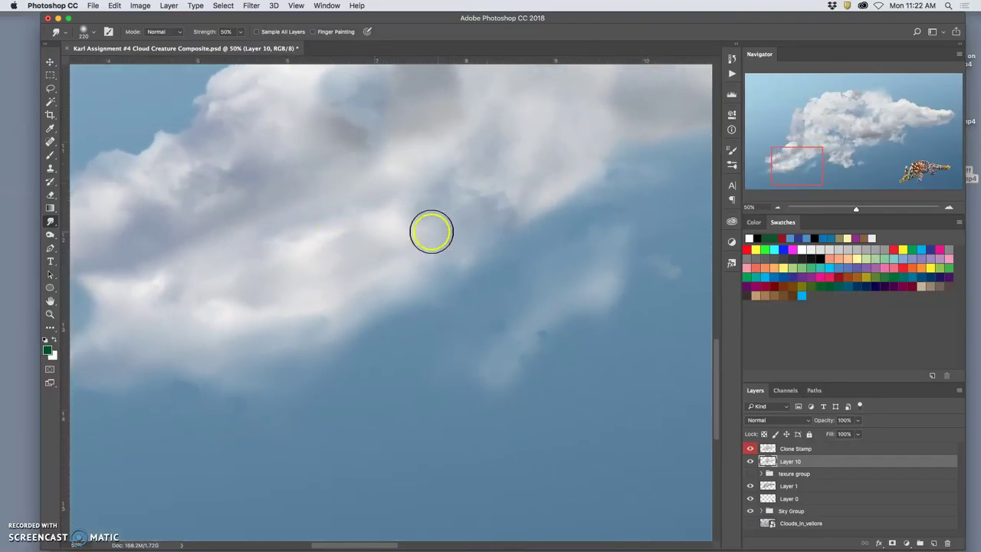
pyautogui.moveTo(500, 334)
pyautogui.mouseDown()
pyautogui.moveTo(554, 306)
pyautogui.moveTo(508, 309)
pyautogui.moveTo(501, 286)
pyautogui.moveTo(574, 330)
pyautogui.moveTo(621, 296)
pyautogui.moveTo(584, 311)
pyautogui.moveTo(546, 299)
pyautogui.moveTo(554, 276)
pyautogui.moveTo(510, 242)
pyautogui.mouseUp()
pyautogui.scroll(5, 458, 268)
pyautogui.moveTo(425, 282)
pyautogui.mouseDown()
pyautogui.moveTo(414, 261)
pyautogui.moveTo(433, 268)
pyautogui.moveTo(419, 275)
pyautogui.moveTo(425, 262)
pyautogui.moveTo(460, 263)
pyautogui.moveTo(438, 247)
pyautogui.moveTo(457, 245)
pyautogui.moveTo(423, 275)
pyautogui.moveTo(413, 261)
pyautogui.moveTo(425, 247)
pyautogui.moveTo(385, 273)
pyautogui.moveTo(407, 307)
pyautogui.moveTo(423, 308)
pyautogui.moveTo(432, 296)
pyautogui.moveTo(408, 296)
pyautogui.moveTo(417, 289)
pyautogui.moveTo(397, 297)
pyautogui.moveTo(417, 281)
pyautogui.mouseUp()
pyautogui.click(845, 465)
# Step: Smudge the outline of the creature's forehead, snout and lower jaw on the Clone Stamp layer
pyautogui.click(766, 448)
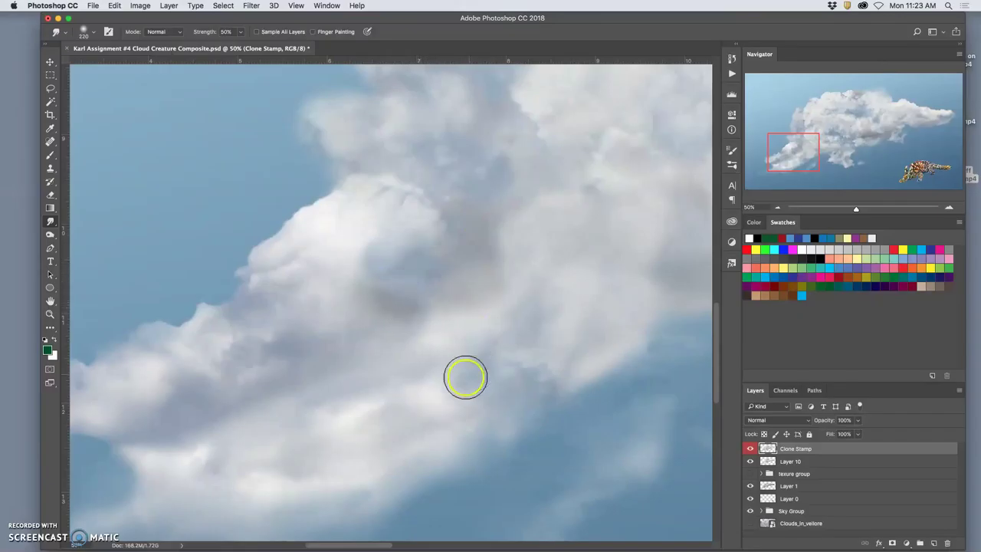
pyautogui.moveTo(390, 372)
pyautogui.mouseDown()
pyautogui.moveTo(381, 370)
pyautogui.moveTo(512, 305)
pyautogui.moveTo(592, 303)
pyautogui.mouseUp()
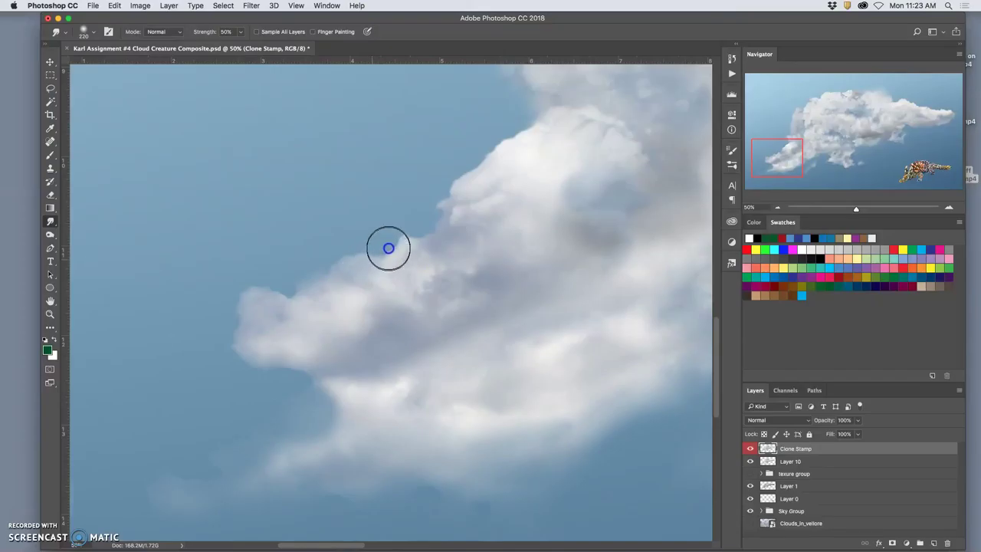
pyautogui.moveTo(394, 244)
pyautogui.mouseDown()
pyautogui.moveTo(451, 222)
pyautogui.moveTo(454, 207)
pyautogui.moveTo(468, 213)
pyautogui.moveTo(423, 219)
pyautogui.mouseUp()
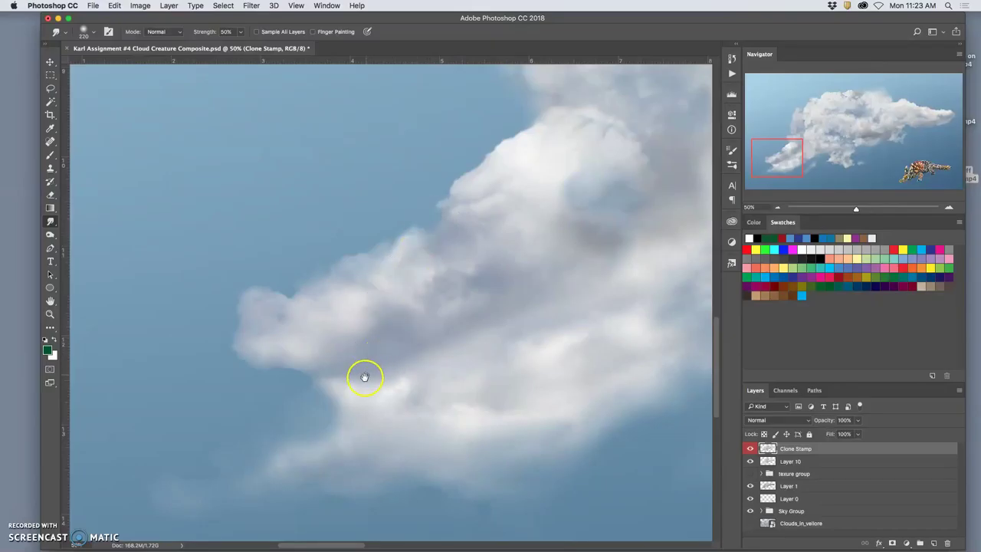
pyautogui.moveTo(362, 379)
pyautogui.mouseDown()
pyautogui.moveTo(307, 306)
pyautogui.moveTo(316, 279)
pyautogui.mouseUp()
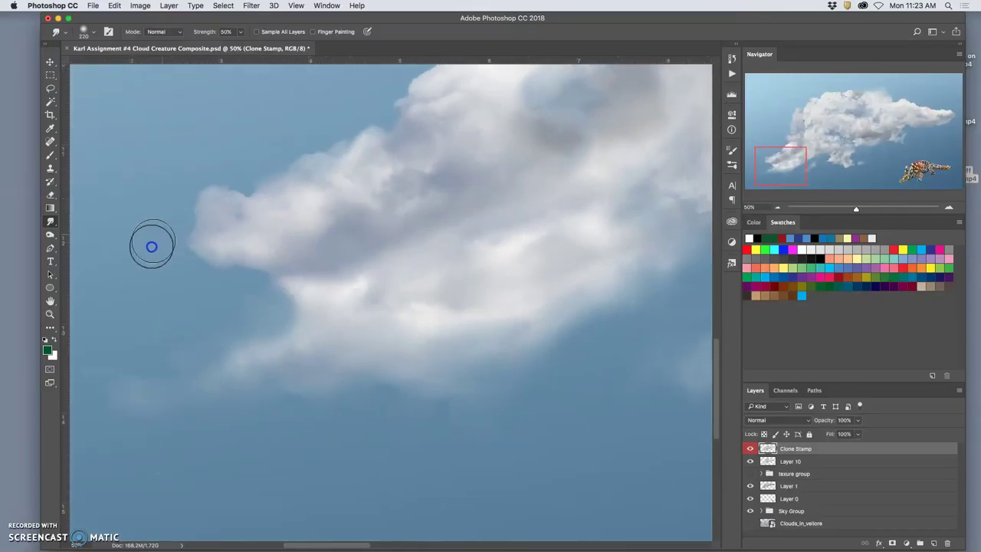
pyautogui.moveTo(174, 219)
pyautogui.mouseDown()
pyautogui.moveTo(238, 198)
pyautogui.moveTo(209, 194)
pyautogui.moveTo(282, 176)
pyautogui.mouseUp()
pyautogui.moveTo(244, 259)
pyautogui.mouseDown()
pyautogui.moveTo(279, 253)
pyautogui.moveTo(277, 268)
pyautogui.moveTo(267, 260)
pyautogui.moveTo(275, 247)
pyautogui.mouseUp()
pyautogui.moveTo(285, 303)
pyautogui.mouseDown()
pyautogui.moveTo(267, 275)
pyautogui.moveTo(295, 276)
pyautogui.moveTo(260, 297)
pyautogui.moveTo(284, 291)
pyautogui.moveTo(237, 292)
pyautogui.mouseUp()
pyautogui.moveTo(182, 332)
pyautogui.mouseDown()
pyautogui.moveTo(162, 354)
pyautogui.moveTo(160, 379)
pyautogui.moveTo(157, 367)
pyautogui.mouseUp()
pyautogui.moveTo(259, 376)
pyautogui.mouseDown()
pyautogui.moveTo(371, 398)
pyautogui.moveTo(424, 393)
pyautogui.moveTo(385, 383)
pyautogui.mouseUp()
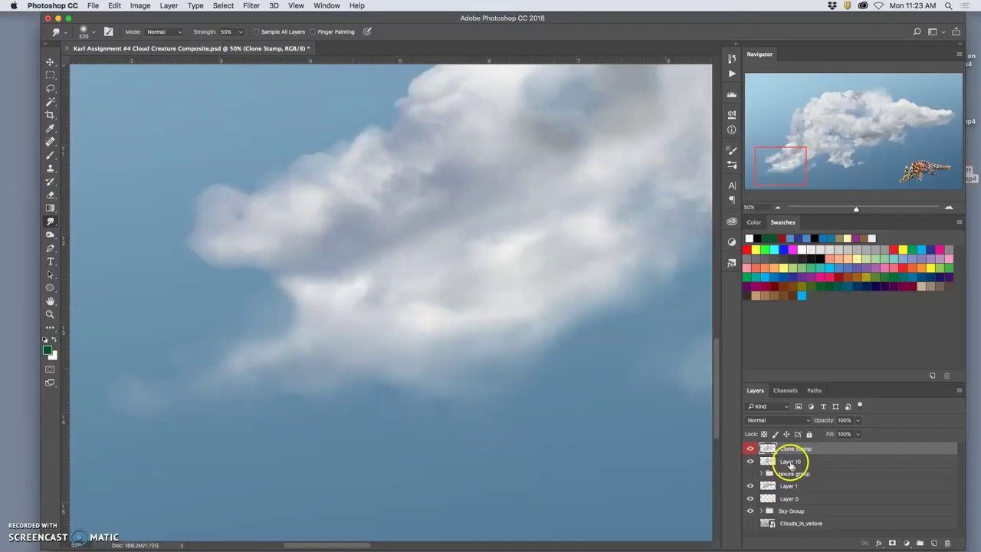
# Step: Soften the underside of the creature's jaw with the Smudge tool on Layer 10
pyautogui.click(789, 461)
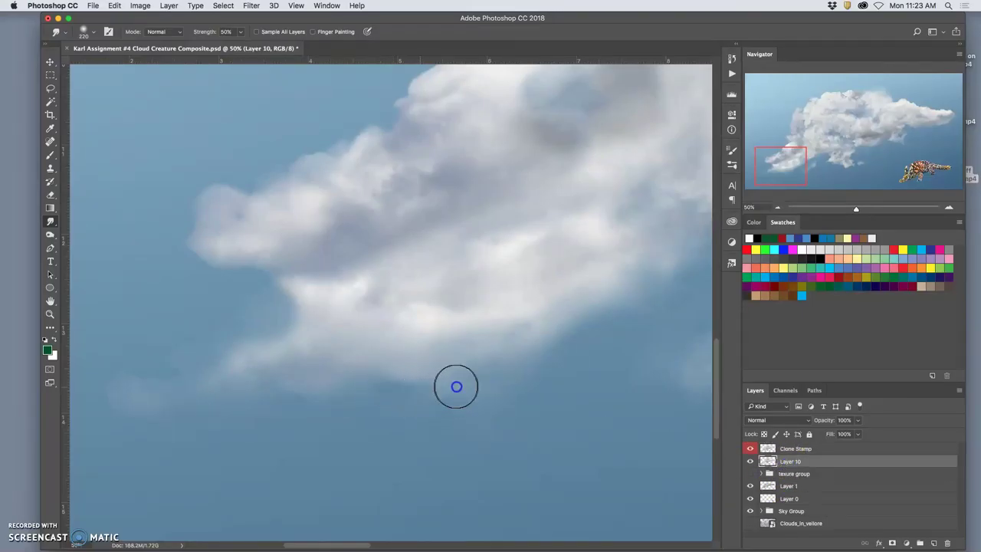
pyautogui.click(296, 407)
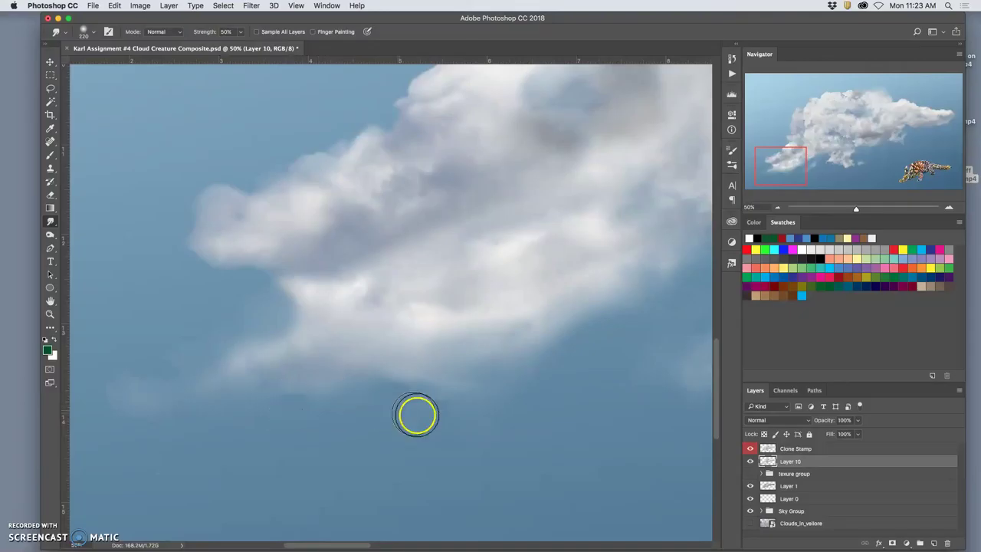
pyautogui.moveTo(567, 413)
pyautogui.mouseDown()
pyautogui.moveTo(435, 399)
pyautogui.moveTo(392, 418)
pyautogui.mouseUp()
pyautogui.moveTo(560, 242); pyautogui.dragTo(584, 226)
pyautogui.moveTo(612, 292); pyautogui.dragTo(534, 354)
pyautogui.moveTo(409, 240)
pyautogui.mouseDown()
pyautogui.moveTo(344, 234)
pyautogui.moveTo(246, 191)
pyautogui.moveTo(237, 169)
pyautogui.mouseUp()
pyautogui.moveTo(283, 253); pyautogui.dragTo(272, 301)
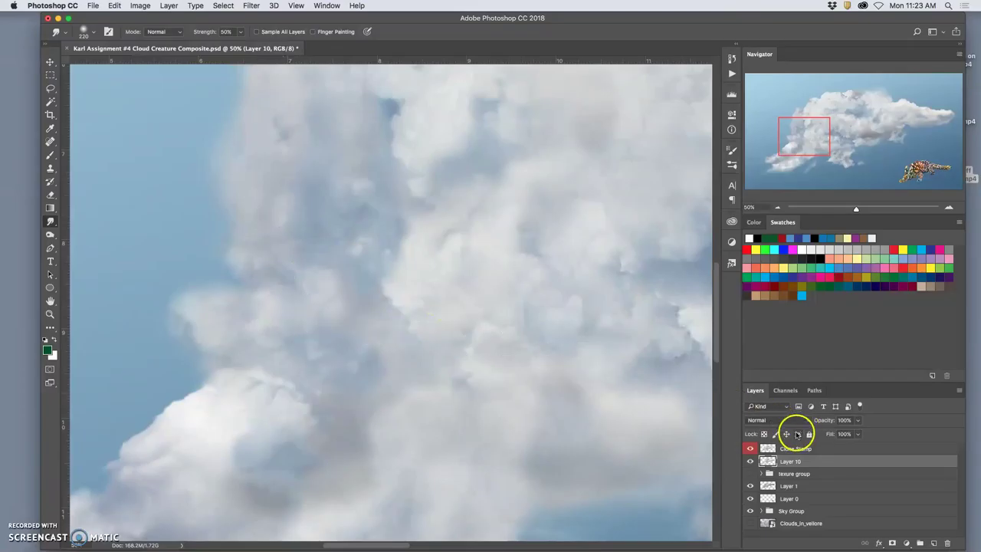
# Step: Smudge the blue gap between the creature's ear and body on the Clone Stamp layer
pyautogui.moveTo(788, 460); pyautogui.dragTo(789, 449)
pyautogui.click(789, 449)
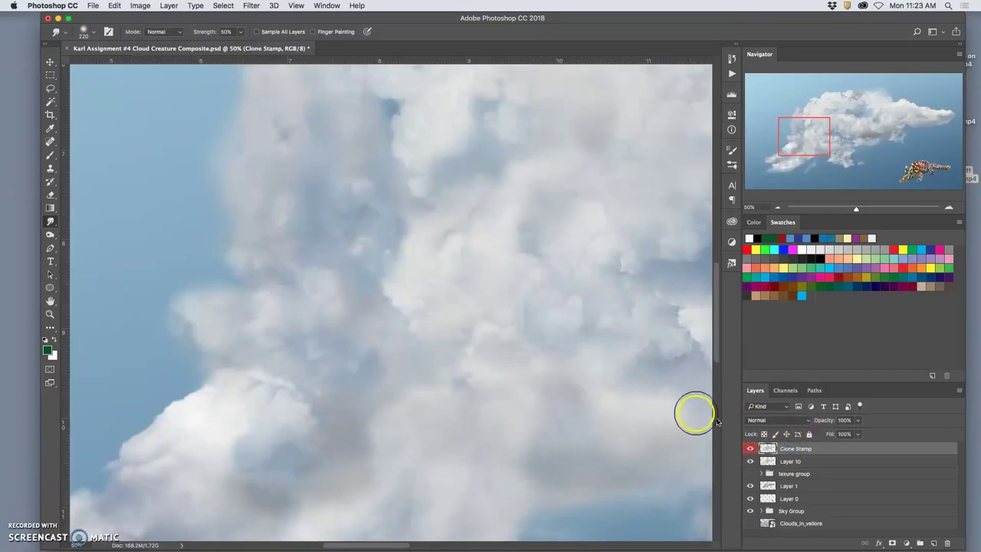
pyautogui.click(385, 217)
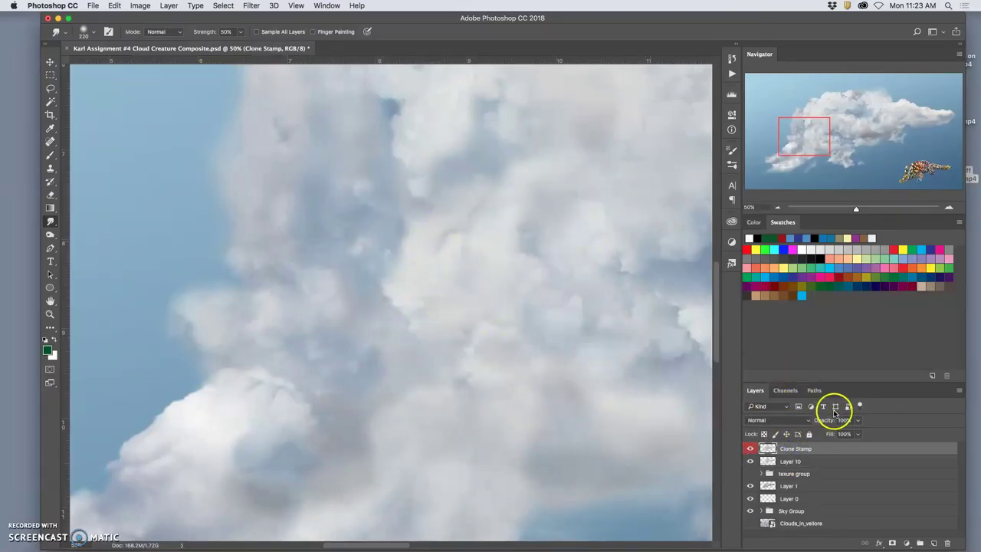
# Step: Lower the Clone Stamp layer's opacity to 84%
pyautogui.press('super+minus')
pyautogui.press('super+minus')
pyautogui.press('super+minus')
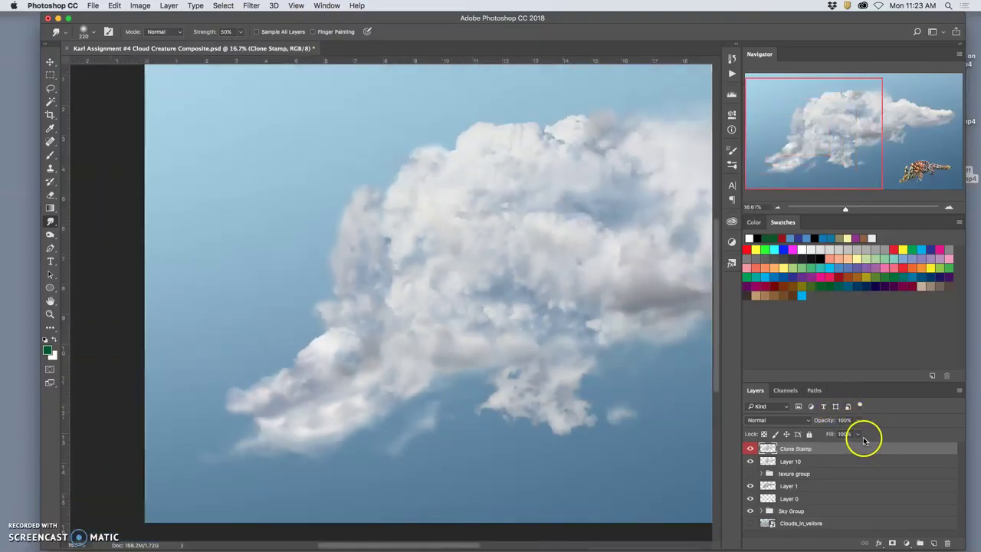
pyautogui.click(858, 420)
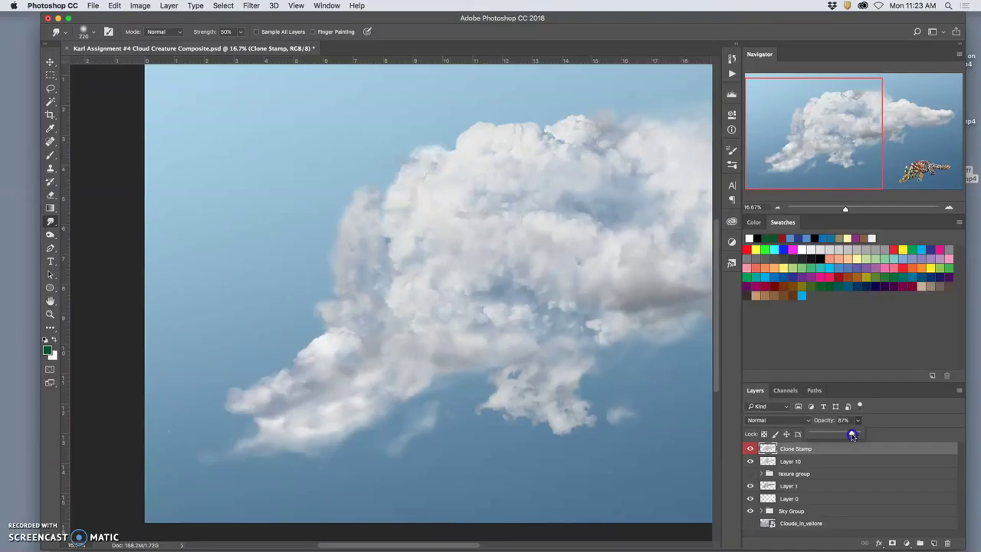
pyautogui.moveTo(662, 361)
pyautogui.mouseDown()
pyautogui.moveTo(417, 335)
pyautogui.moveTo(480, 325)
pyautogui.mouseUp()
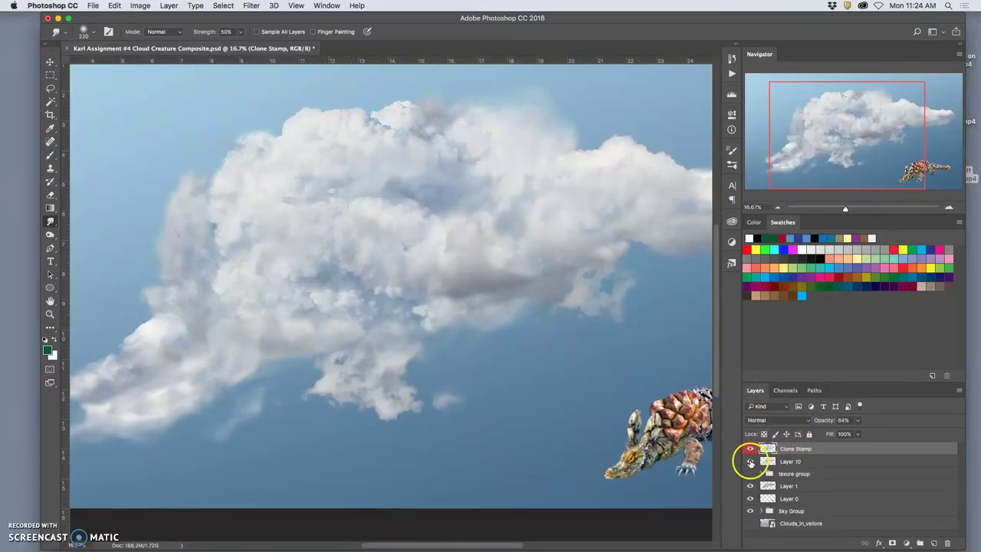
# Step: Toggle Layer 10's visibility to compare the cloud with and without it, and set its opacity to 52%
pyautogui.click(749, 462)
pyautogui.click(750, 463)
pyautogui.click(750, 463)
pyautogui.press('super+minus')
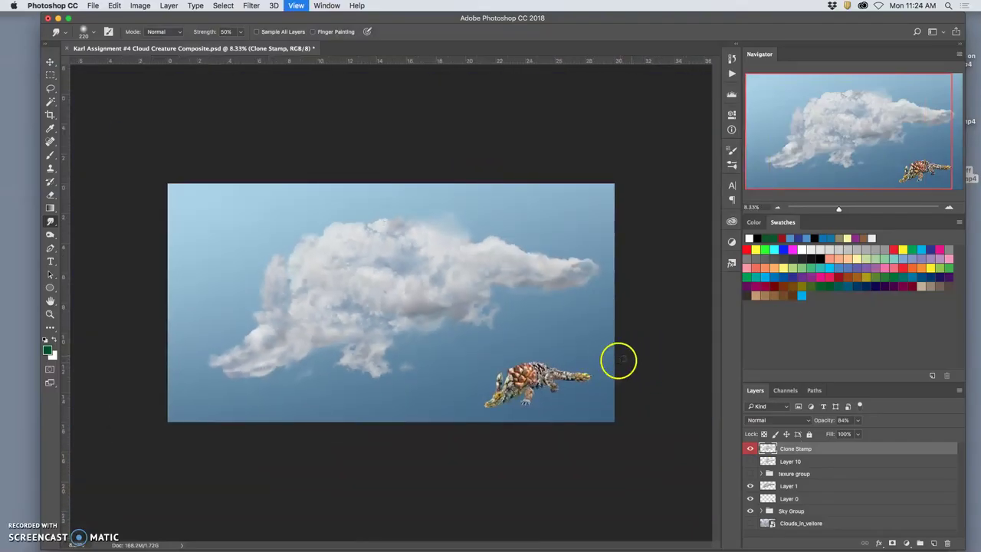
pyautogui.click(749, 462)
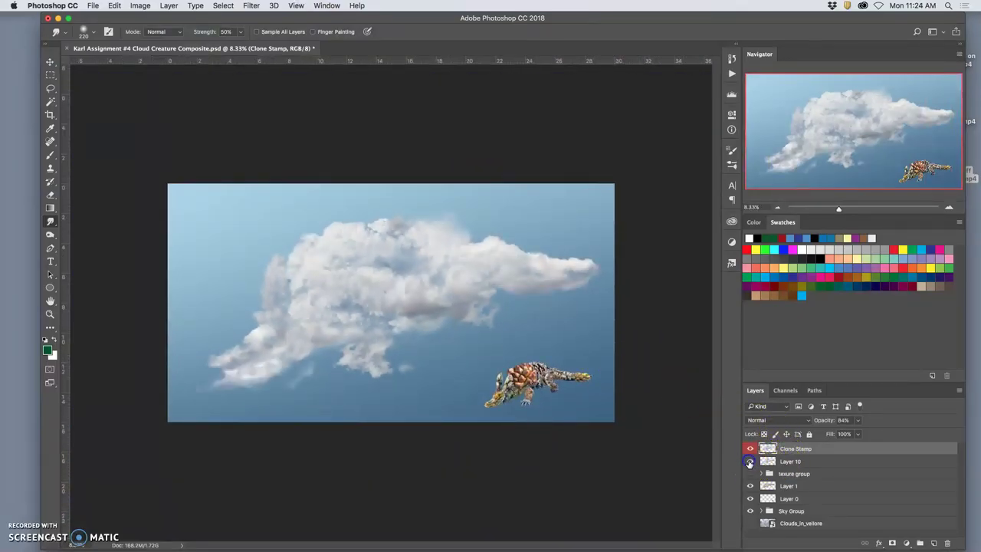
pyautogui.click(749, 462)
pyautogui.click(749, 462)
pyautogui.click(824, 456)
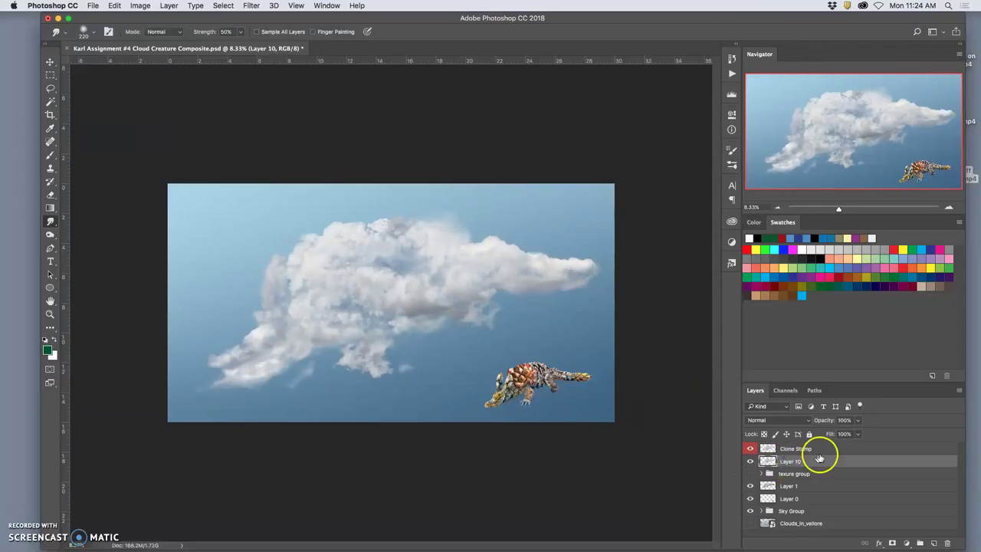
pyautogui.moveTo(838, 434); pyautogui.dragTo(841, 433)
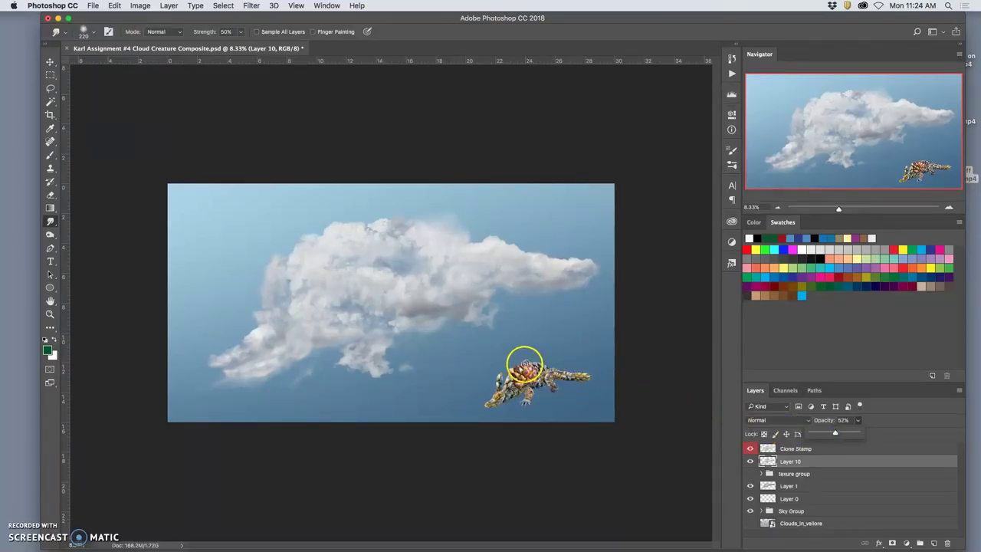
# Step: Examine the cloud creature's legs, body and back against the small reference creature, with the Clone Stamp layer made active
pyautogui.scroll(3, 492, 366)
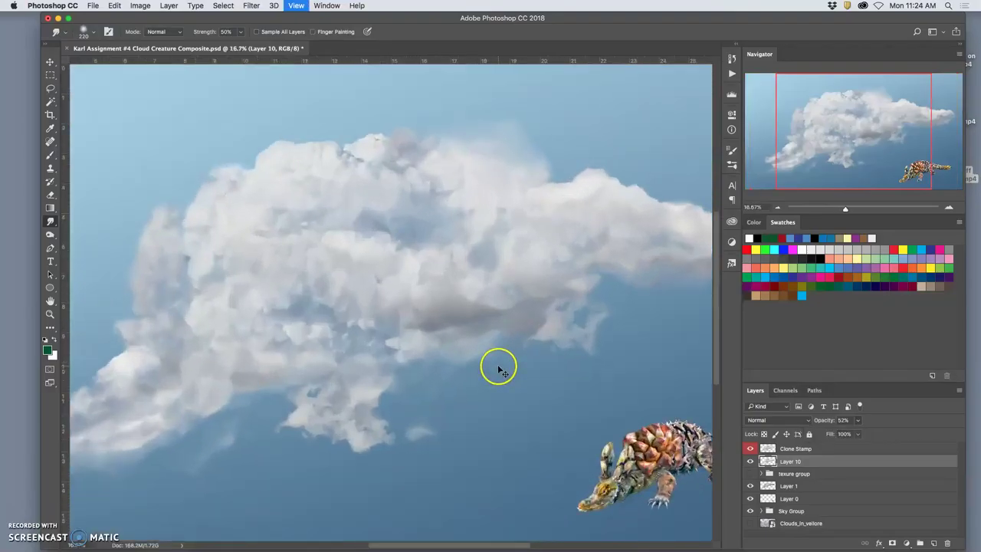
pyautogui.scroll(-6, 597, 396)
pyautogui.hscroll(5, 598, 396)
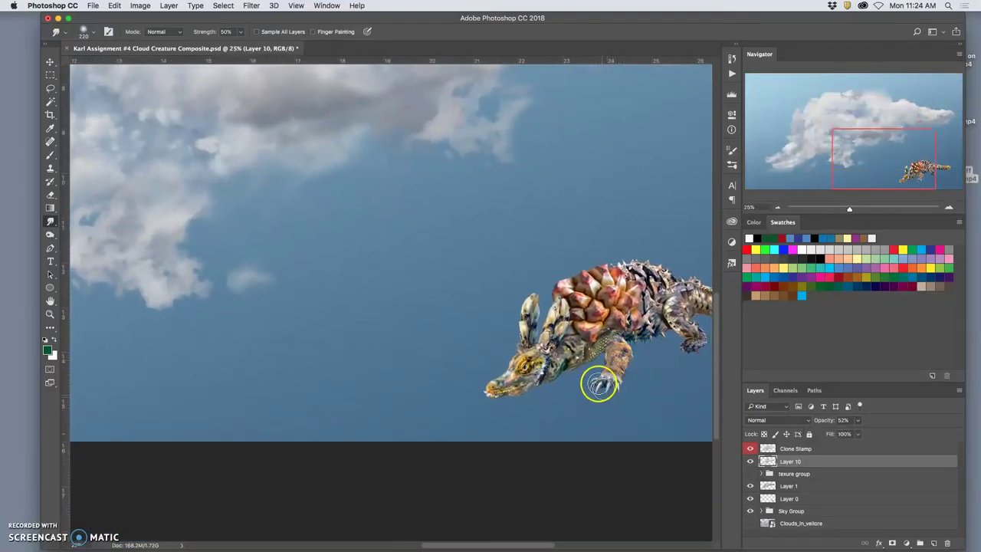
pyautogui.hscroll(-5, 440, 287)
pyautogui.scroll(2, 440, 286)
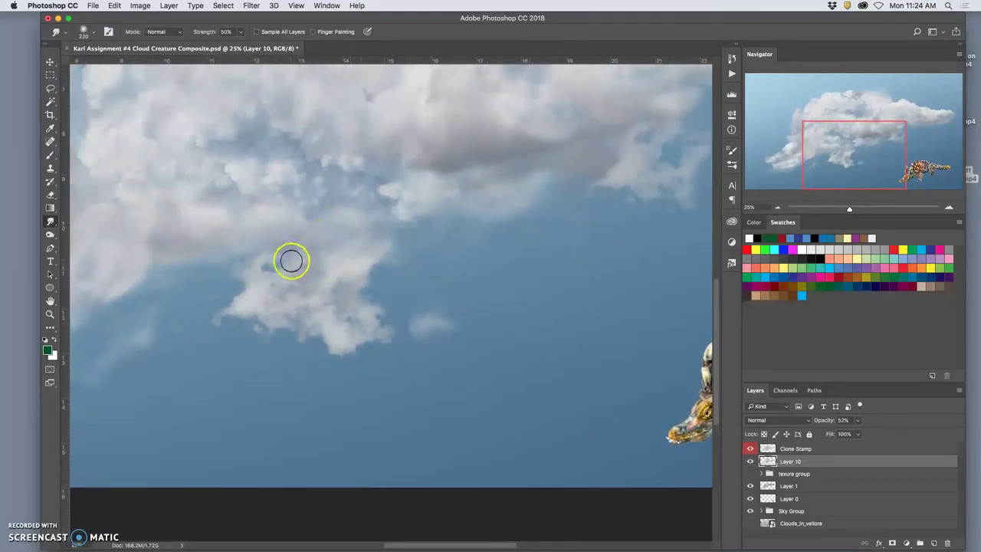
pyautogui.hscroll(5, 648, 199)
pyautogui.scroll(1, 648, 200)
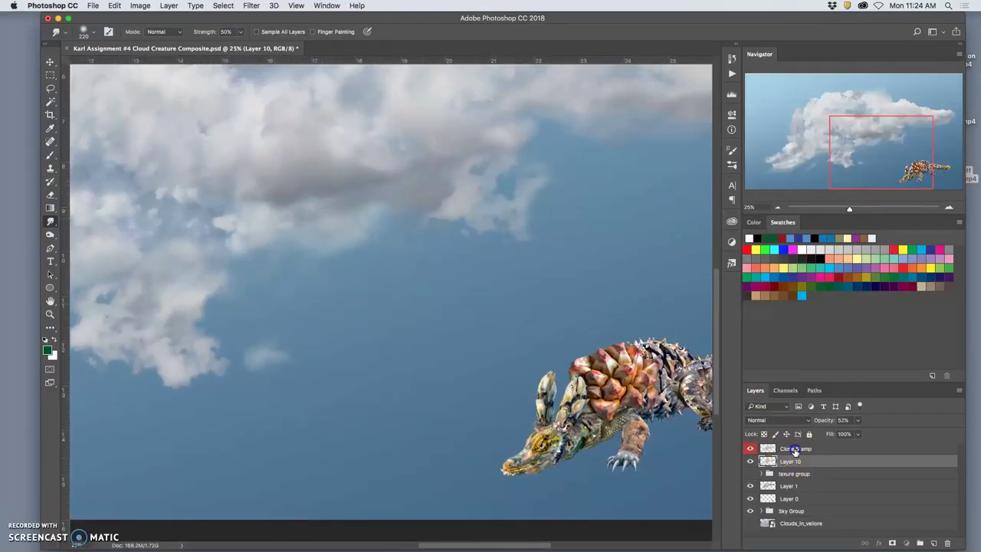
pyautogui.click(795, 449)
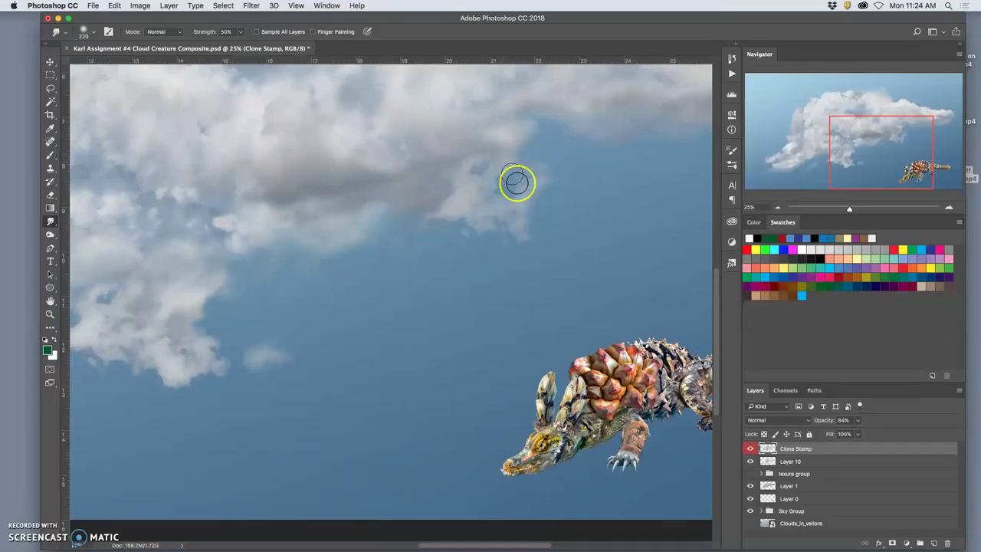
pyautogui.hscroll(-5, 434, 272)
pyautogui.scroll(3, 433, 271)
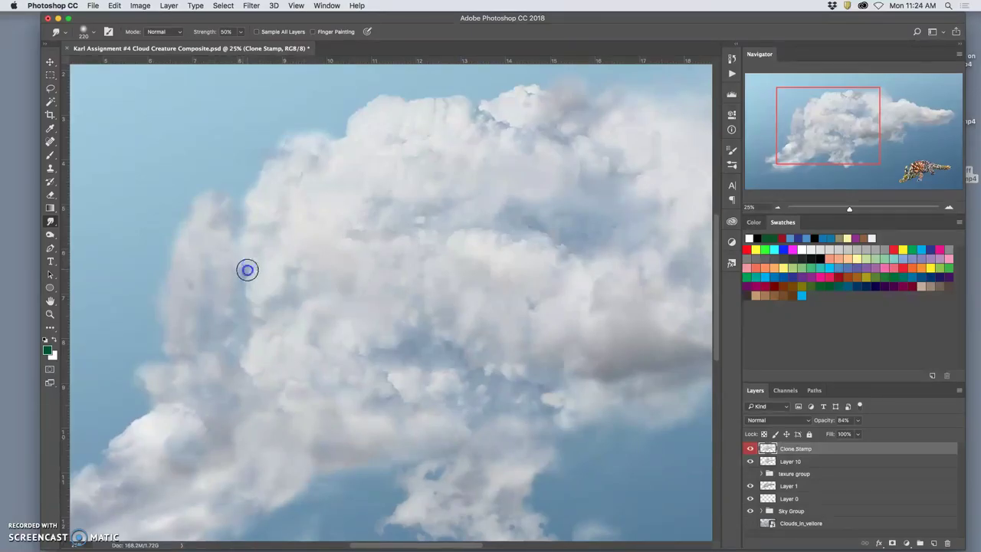
pyautogui.moveTo(375, 255); pyautogui.dragTo(240, 269)
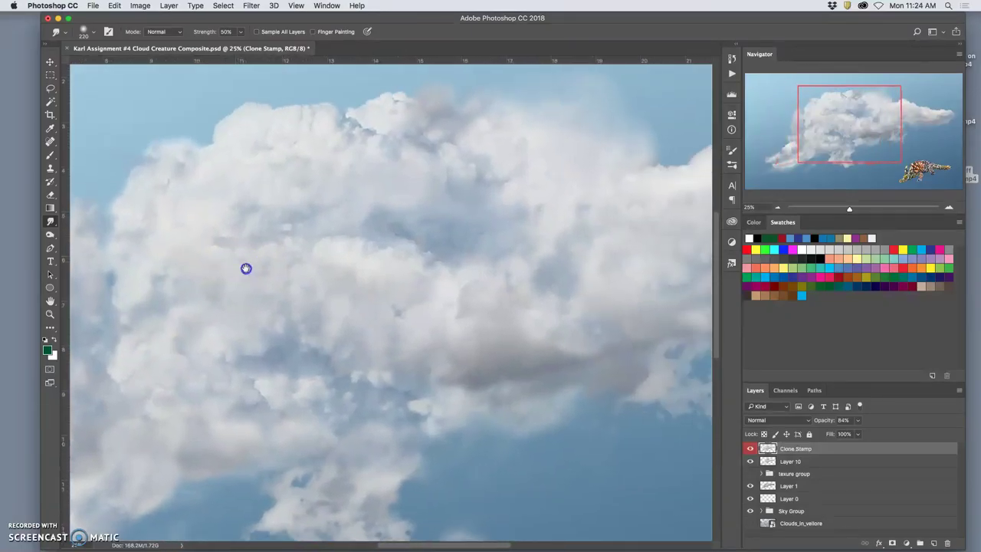
pyautogui.moveTo(324, 252); pyautogui.dragTo(276, 285)
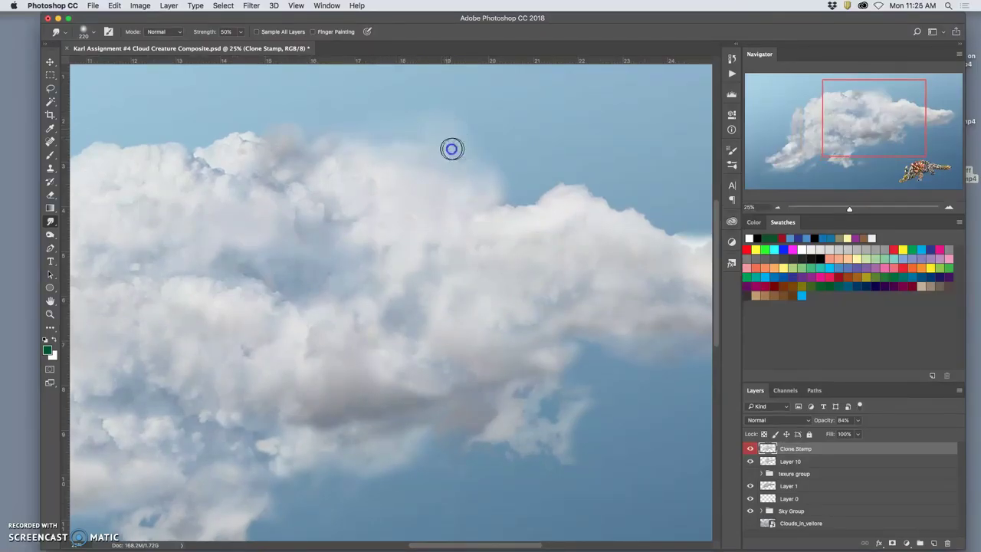
pyautogui.moveTo(519, 201); pyautogui.dragTo(362, 172)
pyautogui.moveTo(451, 324); pyautogui.dragTo(368, 306)
# Step: Select Layer 1 and hide it to check its contribution to the cloud creature
pyautogui.click(761, 476)
pyautogui.click(767, 485)
pyautogui.click(750, 487)
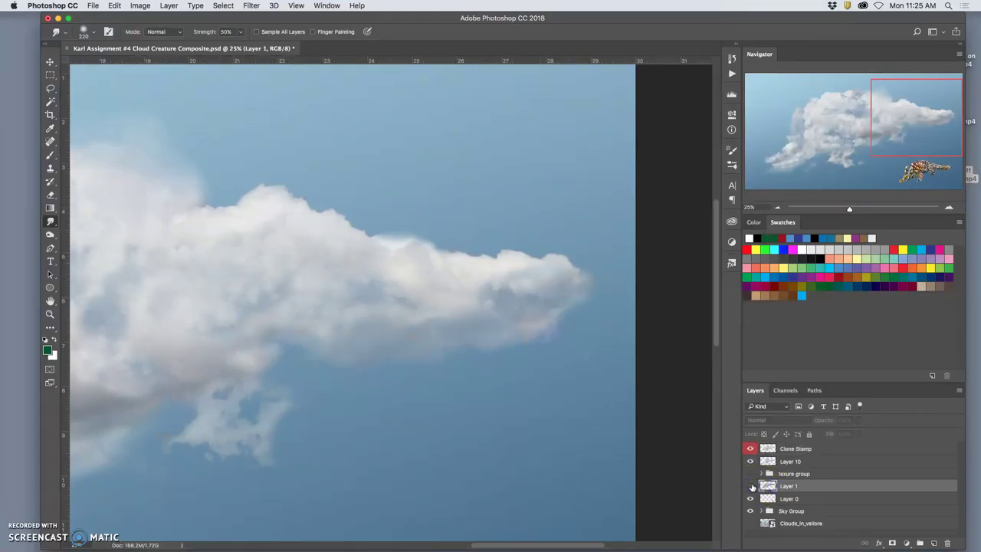
# Step: Toggle Layer 1's visibility to compare the whole cloud creature, leave the layer shown, and set its opacity to 11%
pyautogui.press('super+minus')
pyautogui.press('super+minus')
pyautogui.press('super+minus')
pyautogui.click(766, 485)
pyautogui.click(750, 486)
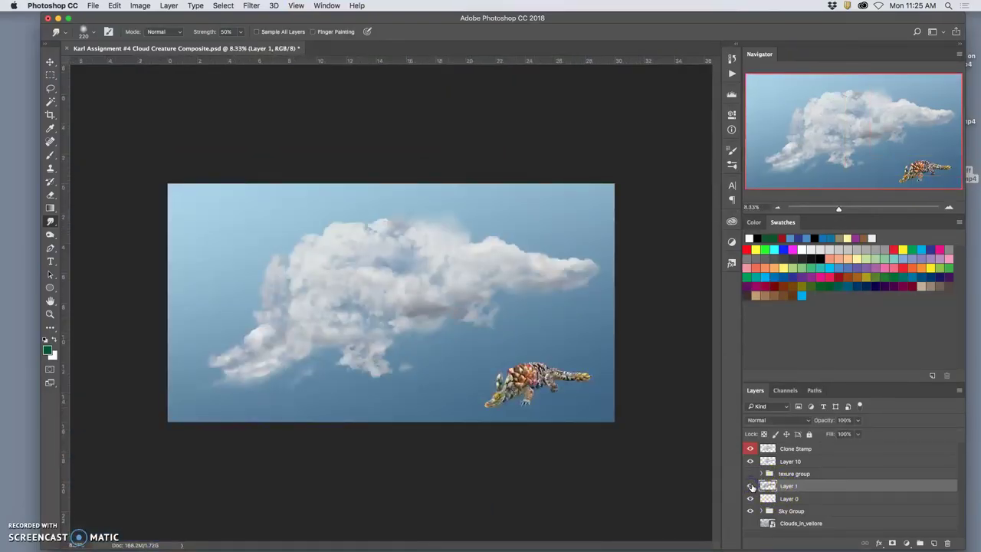
pyautogui.click(750, 486)
pyautogui.click(750, 486)
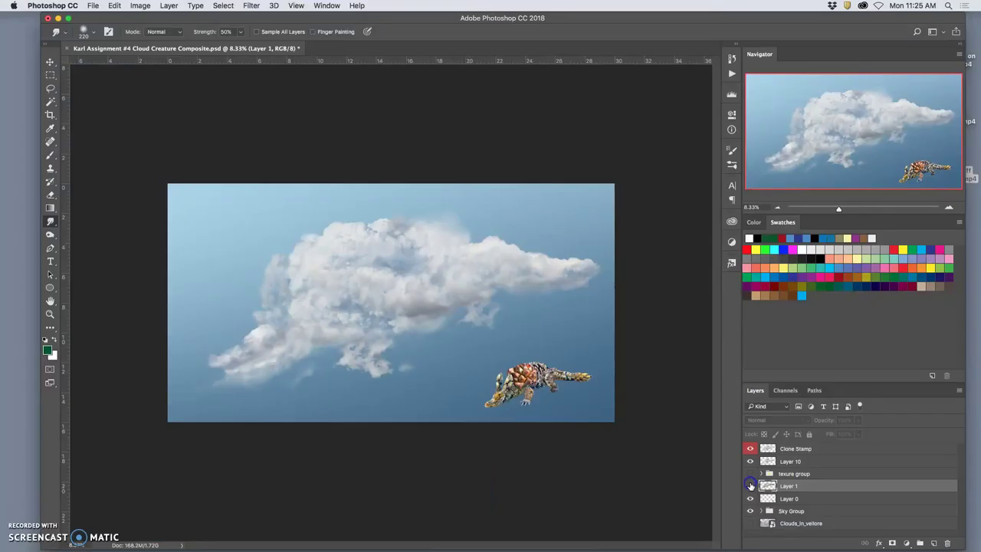
pyautogui.click(751, 486)
pyautogui.click(751, 485)
pyautogui.click(754, 485)
pyautogui.click(754, 484)
pyautogui.click(754, 485)
pyautogui.click(754, 485)
pyautogui.click(754, 485)
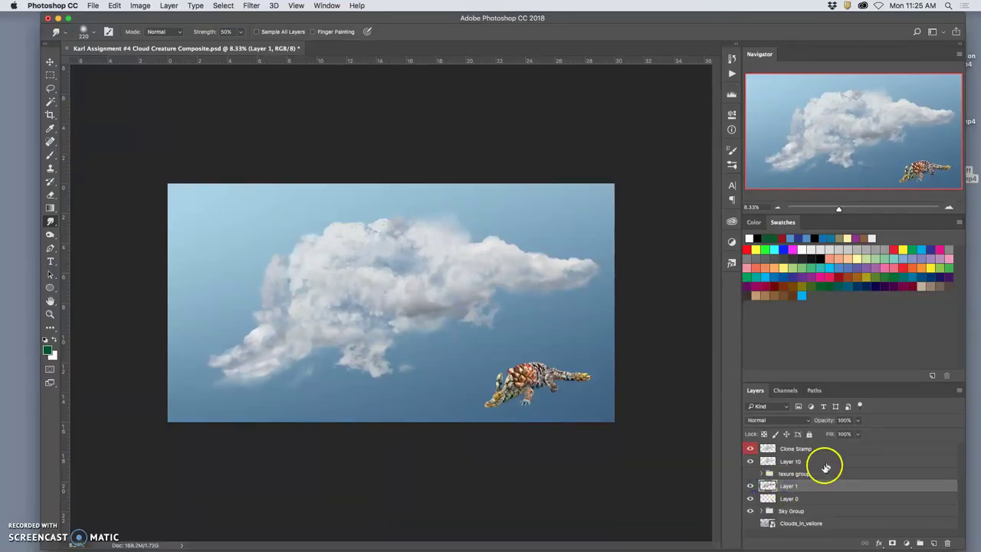
pyautogui.click(857, 421)
pyautogui.moveTo(845, 433); pyautogui.dragTo(816, 433)
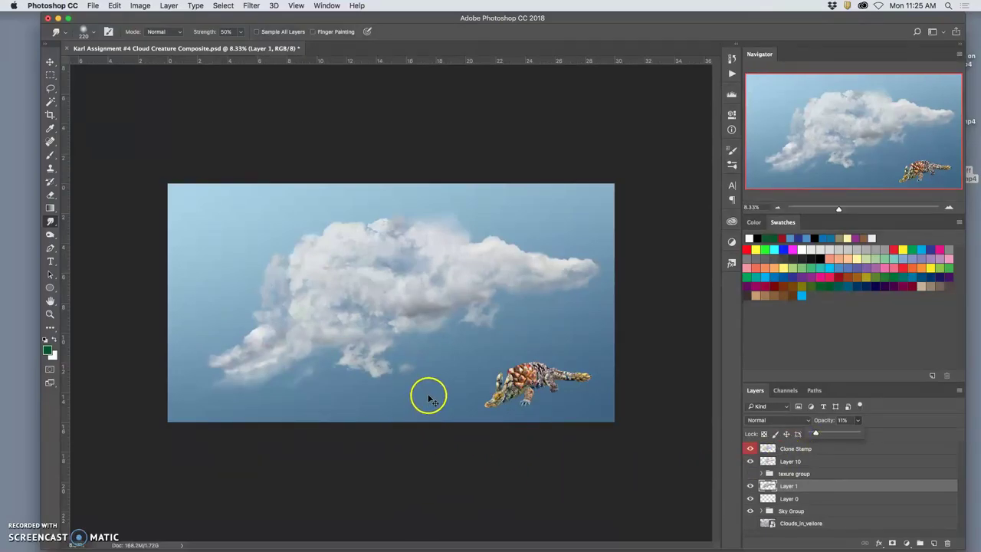
# Step: Make the Clone Stamp layer active and sample cloud texture near the base of the creature's tail with the Clone Stamp tool
pyautogui.press('super+equal')
pyautogui.moveTo(425, 385); pyautogui.dragTo(490, 347)
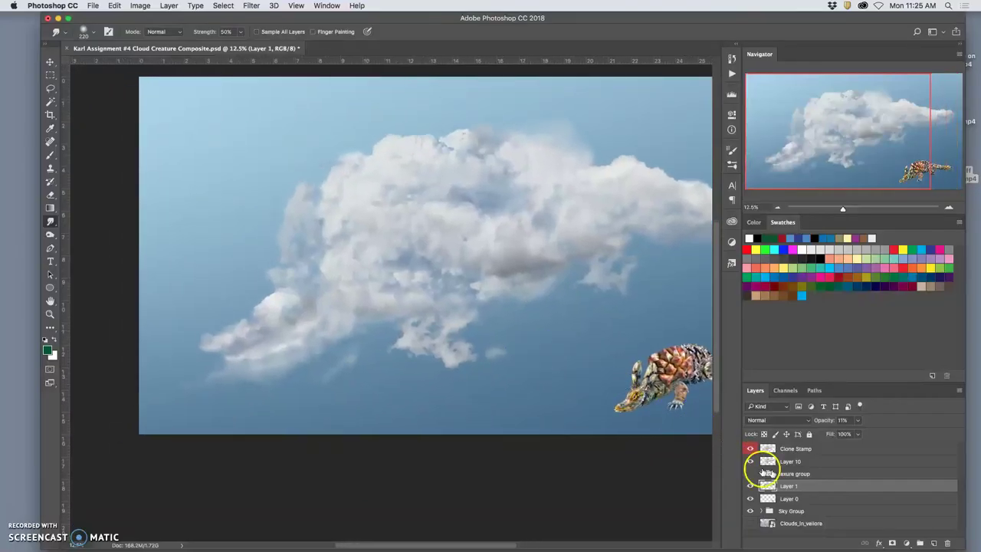
pyautogui.click(802, 449)
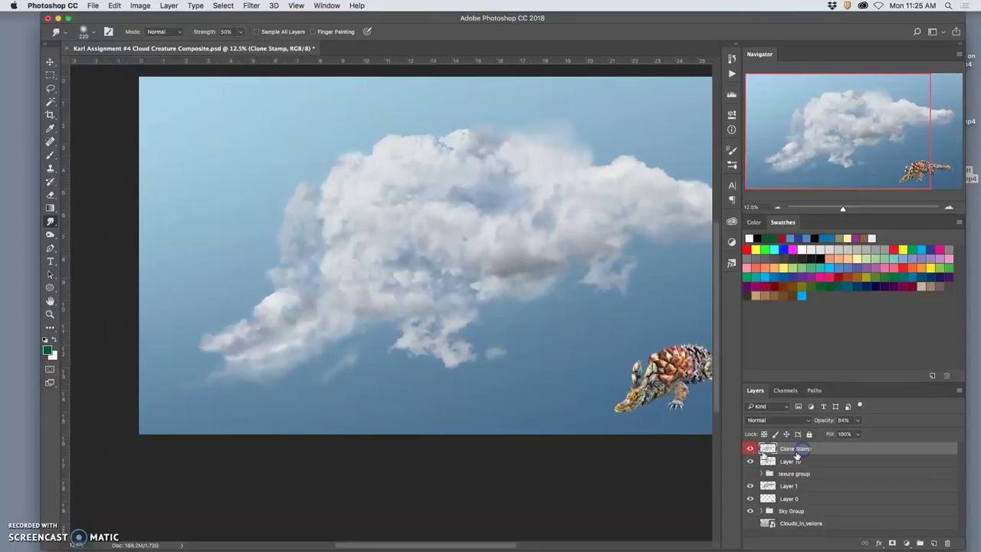
pyautogui.click(51, 168)
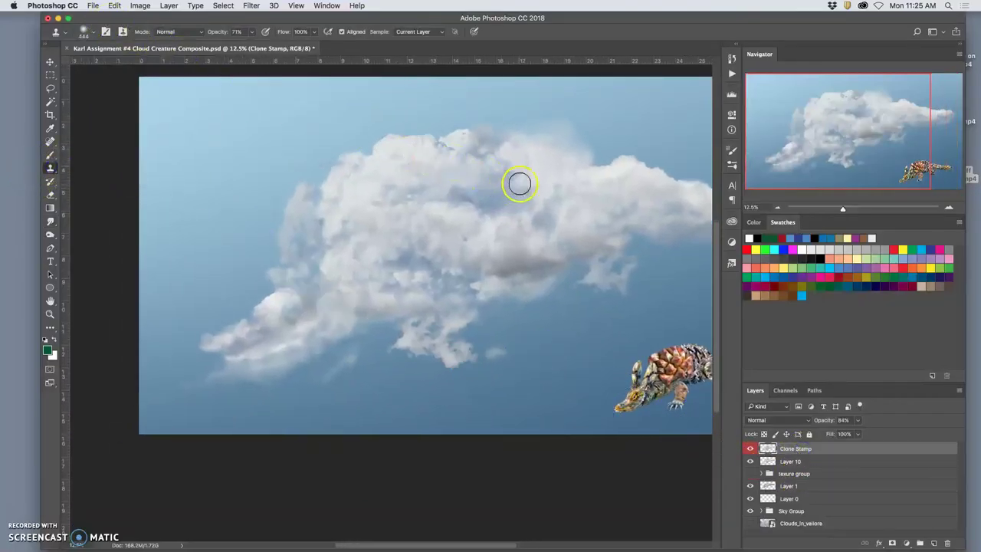
pyautogui.keyDown('alt'); pyautogui.click(615, 180); pyautogui.keyUp('alt')
# Step: Try cloning the sampled cloud texture over the creature's head and lower jaw, and undo the strokes
pyautogui.moveTo(322, 329)
pyautogui.mouseDown()
pyautogui.moveTo(269, 351)
pyautogui.moveTo(270, 366)
pyautogui.mouseUp()
pyautogui.press('super+alt+z')
pyautogui.press('super+alt+z')
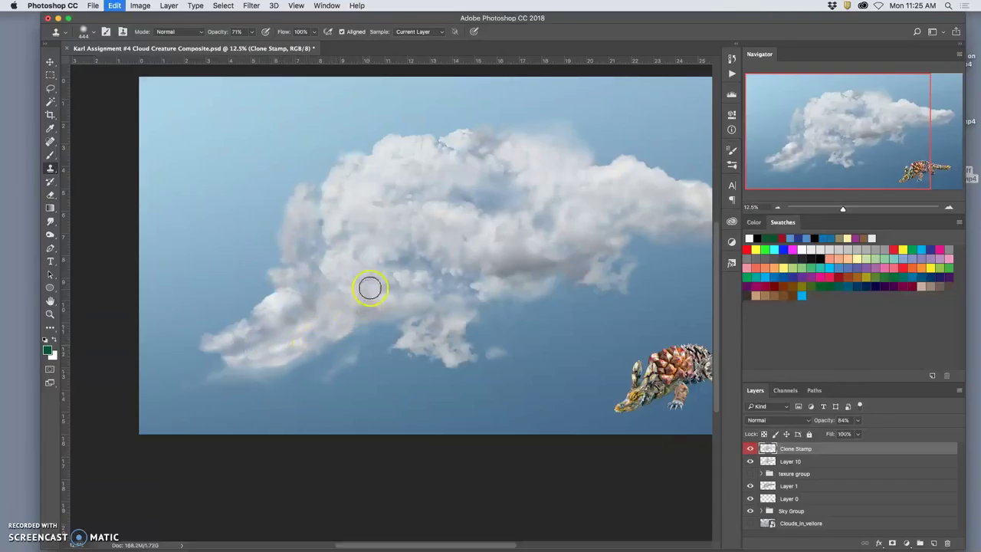
pyautogui.press('super+alt+z')
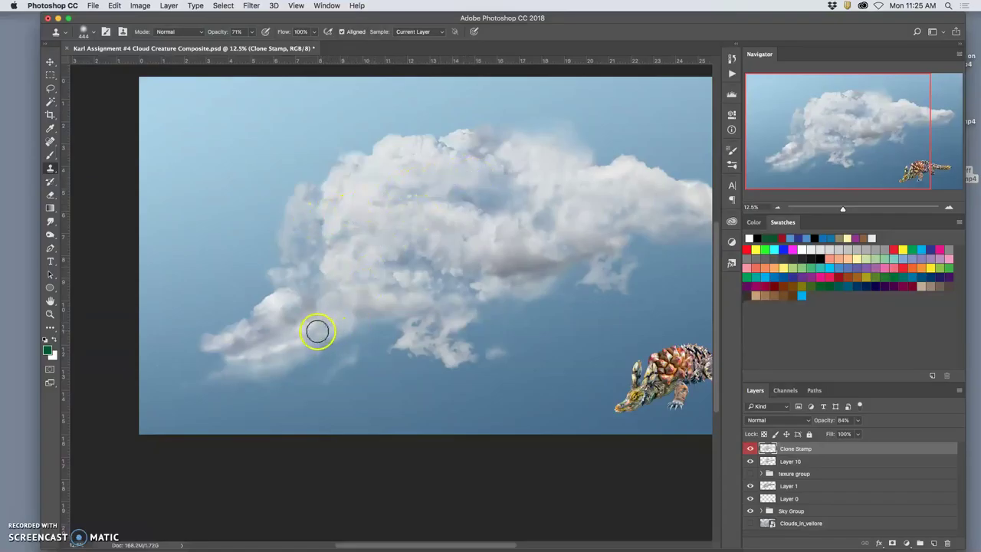
# Step: Clone cloud texture along the creature's head and lower jaw, and soften the jaw's underside with the Eraser at 68% opacity
pyautogui.moveTo(318, 329); pyautogui.dragTo(295, 337)
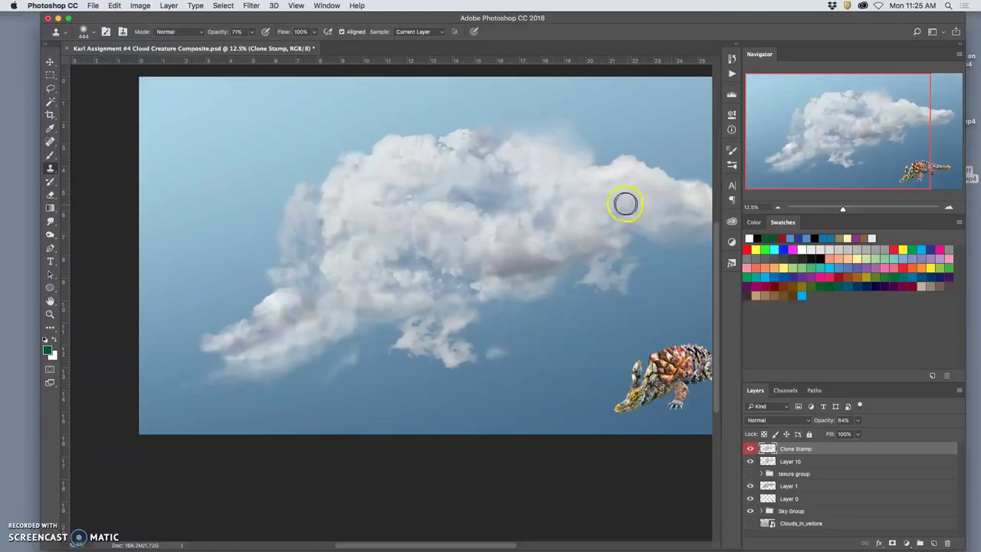
pyautogui.moveTo(314, 327)
pyautogui.mouseDown()
pyautogui.moveTo(286, 331)
pyautogui.moveTo(288, 346)
pyautogui.moveTo(256, 366)
pyautogui.mouseUp()
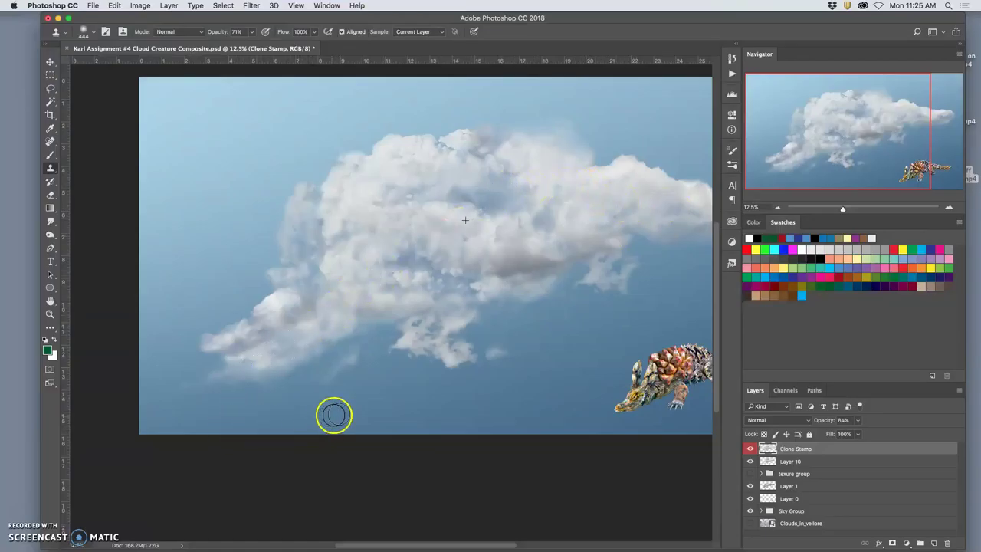
pyautogui.click(51, 194)
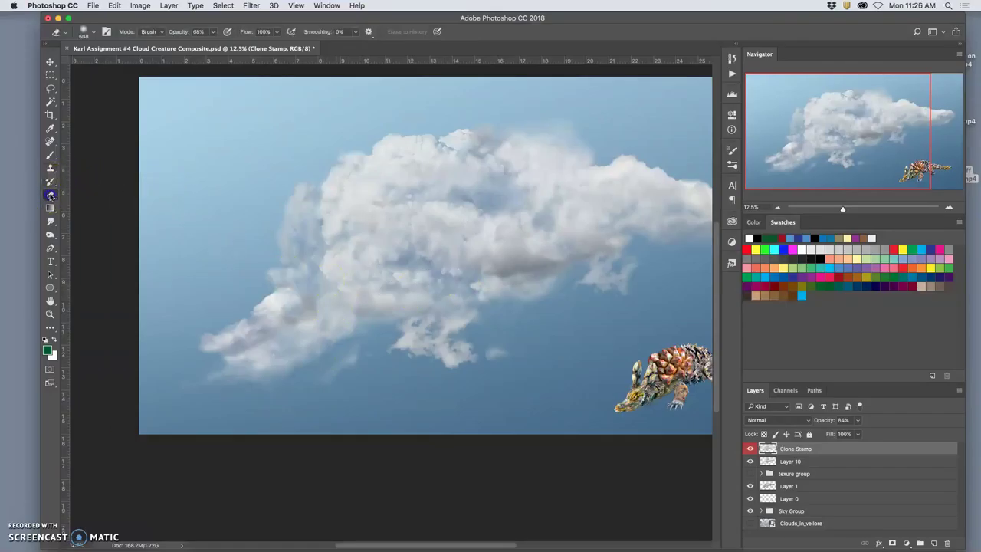
pyautogui.moveTo(264, 360); pyautogui.dragTo(257, 365)
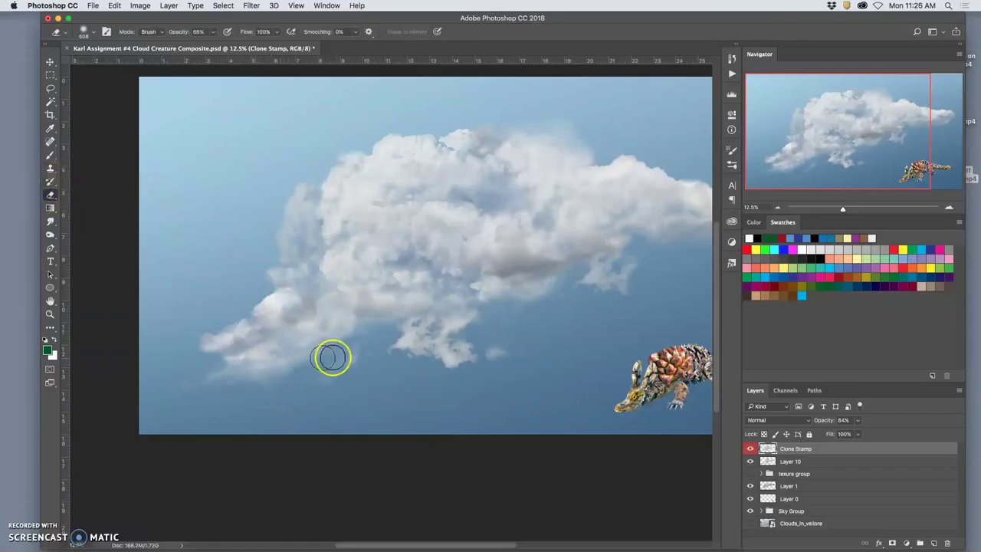
pyautogui.press('super+minus')
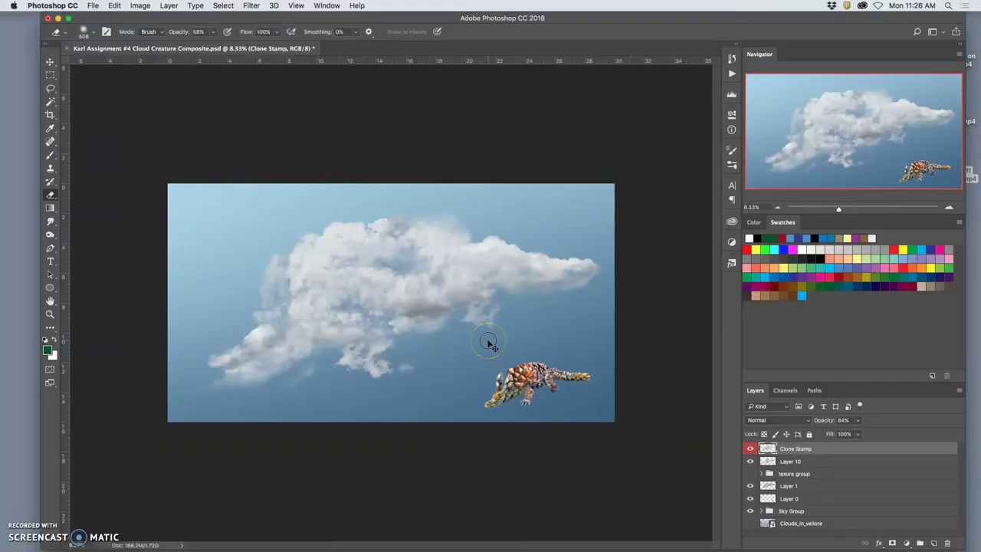
# Step: Choose the Burn tool for midtones at 26% exposure and set its soft brush size to 492 px
pyautogui.click(52, 234)
pyautogui.click(91, 32)
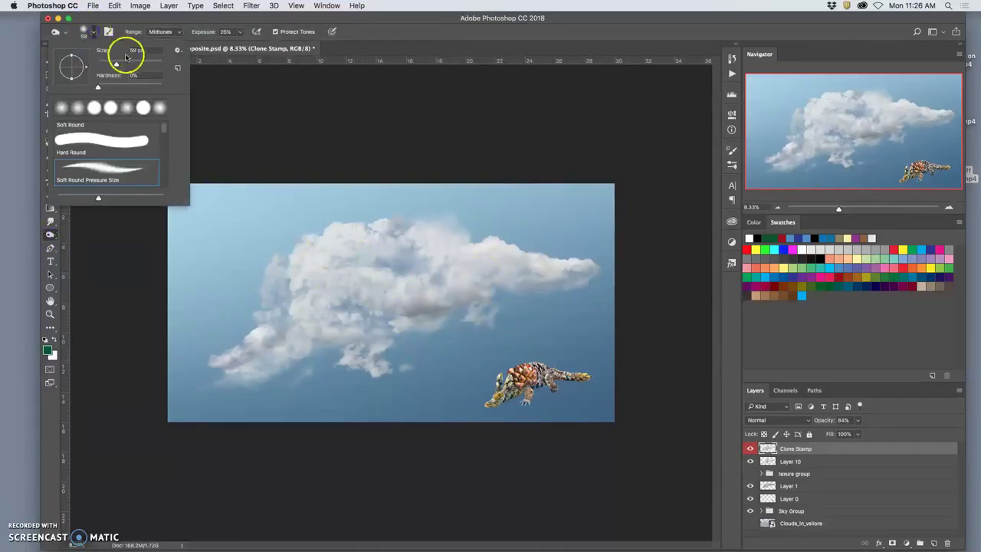
pyautogui.moveTo(134, 62); pyautogui.dragTo(160, 65)
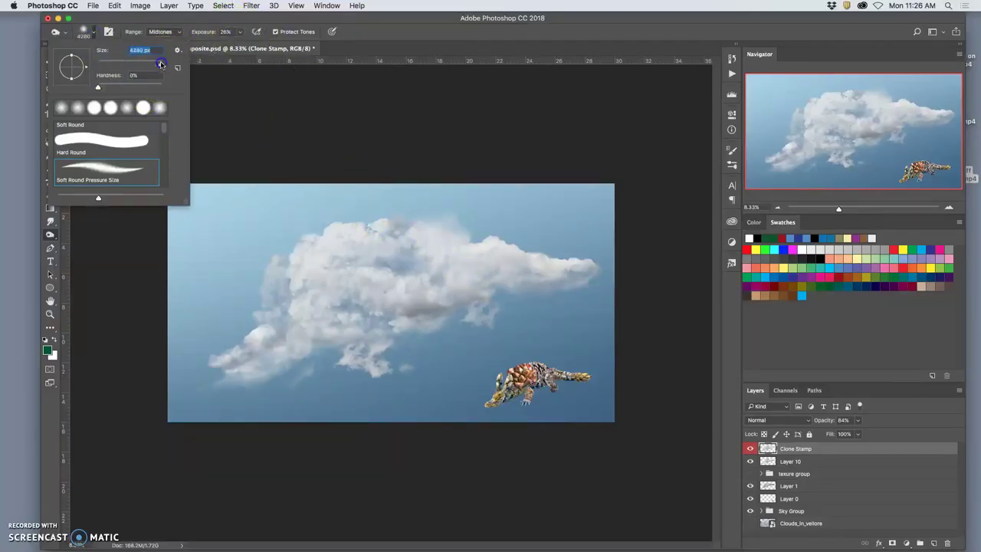
pyautogui.click(510, 339)
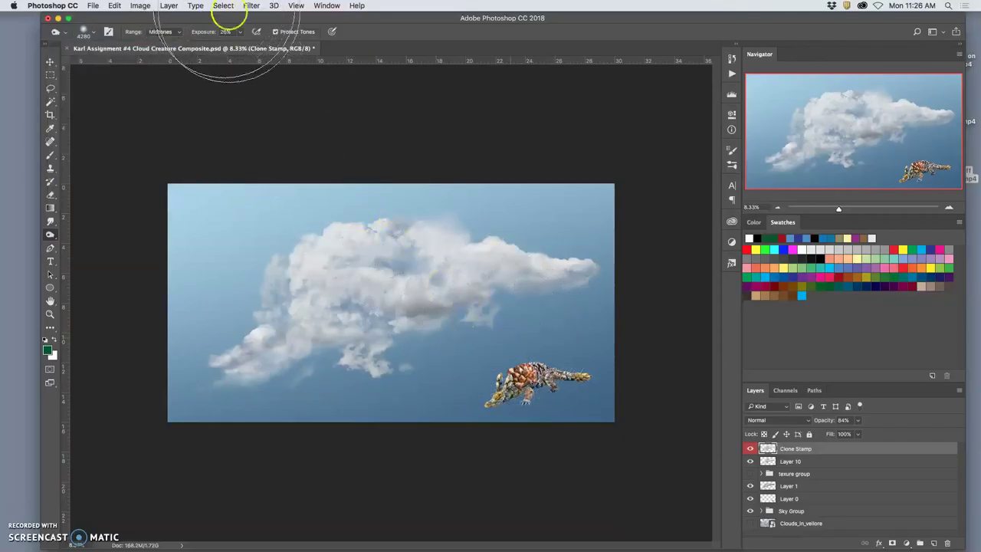
pyautogui.click(92, 32)
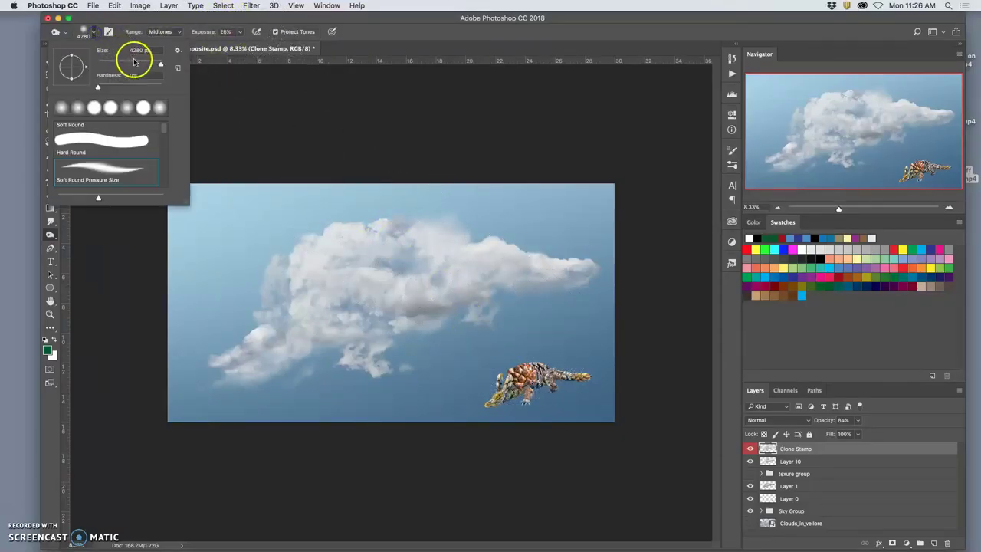
pyautogui.moveTo(136, 62); pyautogui.dragTo(140, 62)
pyautogui.moveTo(156, 59); pyautogui.dragTo(154, 60)
# Step: Burn shadows into the underside of the cloud creature's tail, neck, jaw, belly and legs on the Clone Stamp layer
pyautogui.click(495, 276)
pyautogui.moveTo(513, 283)
pyautogui.mouseDown()
pyautogui.moveTo(553, 278)
pyautogui.moveTo(473, 280)
pyautogui.mouseUp()
pyautogui.click(322, 316)
pyautogui.moveTo(295, 314)
pyautogui.mouseDown()
pyautogui.moveTo(374, 343)
pyautogui.moveTo(287, 348)
pyautogui.mouseUp()
pyautogui.click(269, 363)
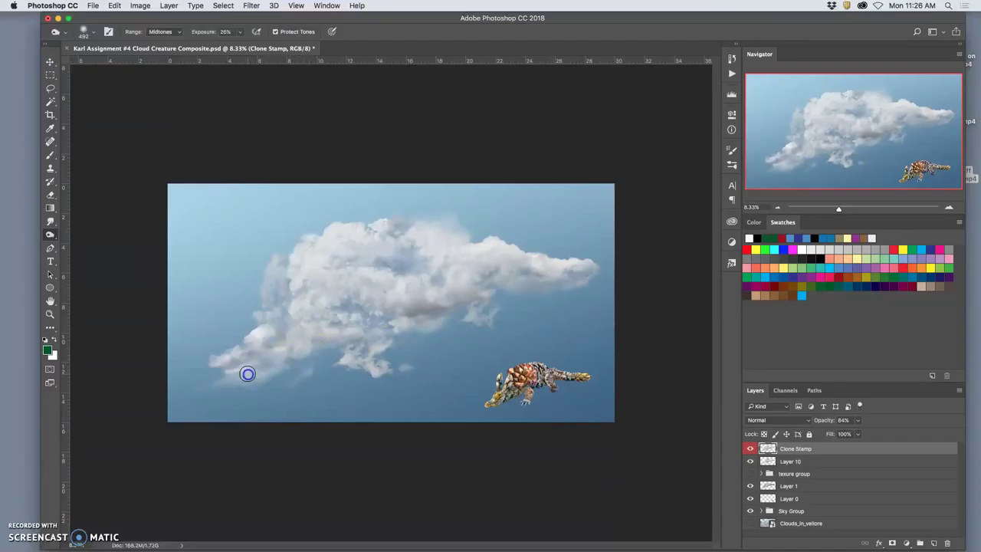
pyautogui.click(425, 327)
pyautogui.click(354, 354)
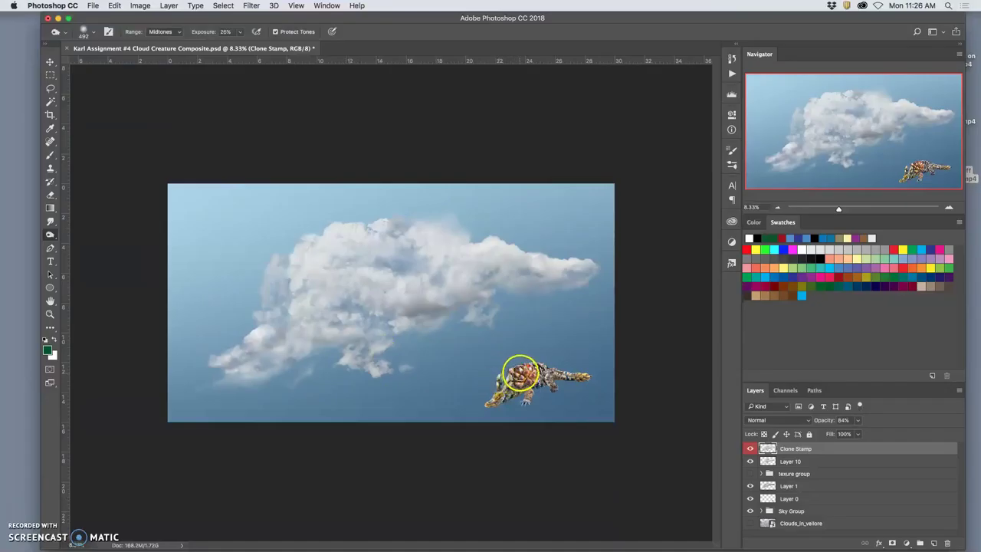
pyautogui.click(475, 306)
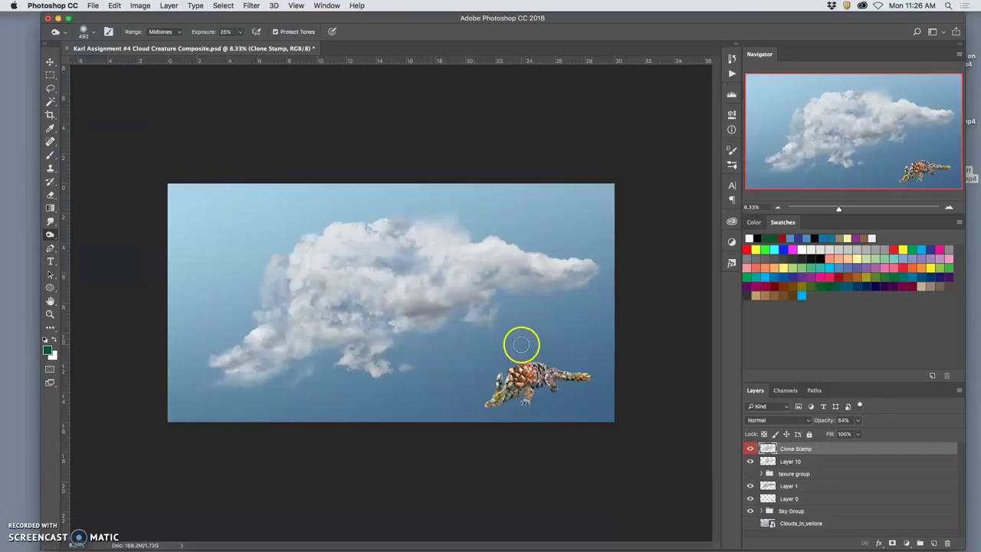
# Step: Lighten the cloud creature's lower belly using the Dodge tool with a 460 px brush, midtones range and 28% exposure
pyautogui.rightClick(51, 233)
pyautogui.click(99, 242)
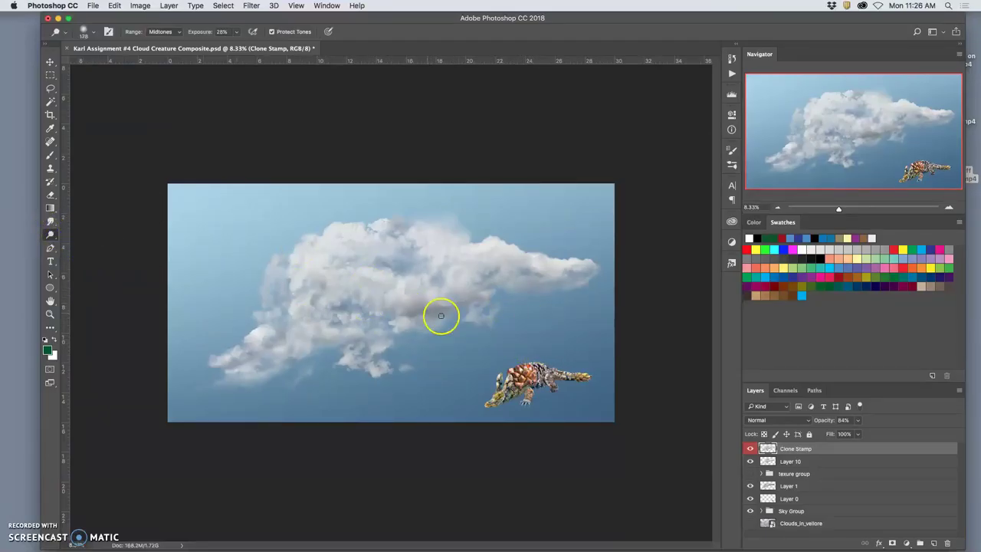
pyautogui.click(88, 31)
pyautogui.moveTo(141, 63); pyautogui.dragTo(154, 64)
pyautogui.click(413, 312)
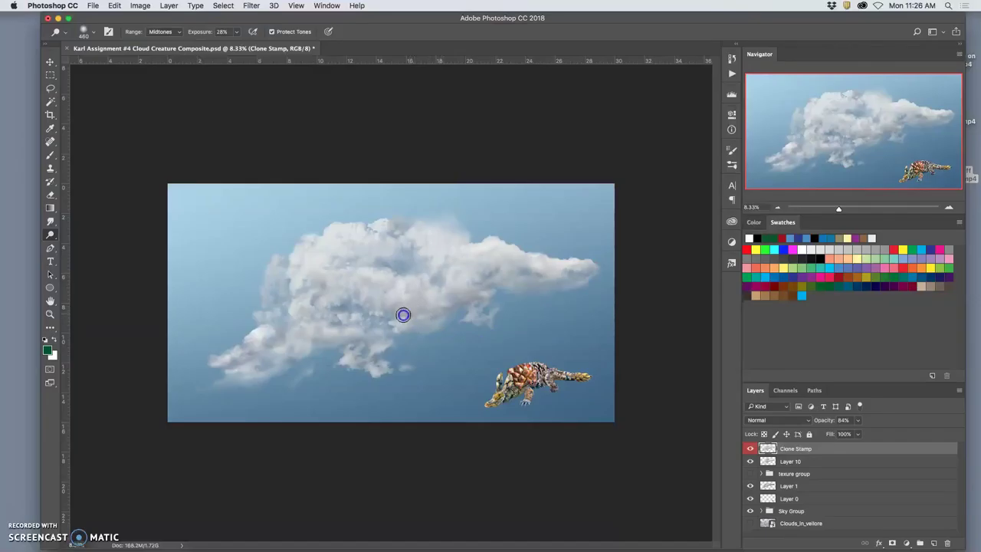
pyautogui.moveTo(407, 317)
pyautogui.mouseDown()
pyautogui.moveTo(374, 340)
pyautogui.moveTo(427, 335)
pyautogui.moveTo(436, 324)
pyautogui.moveTo(383, 342)
pyautogui.mouseUp()
pyautogui.click(558, 346)
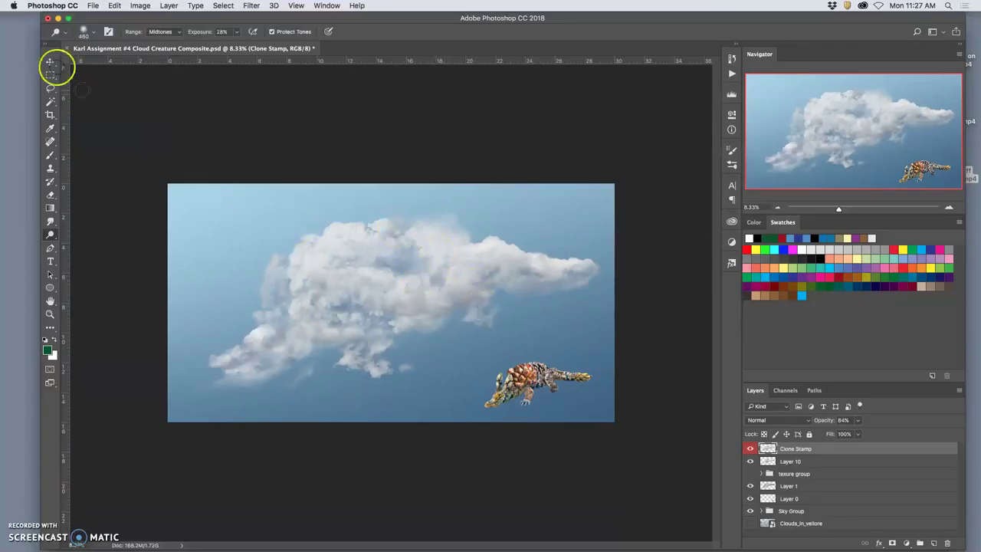
# Step: Save the Photoshop composite under its existing name, and switch Layer 0 off and on to check its contribution
pyautogui.click(94, 6)
pyautogui.click(107, 98)
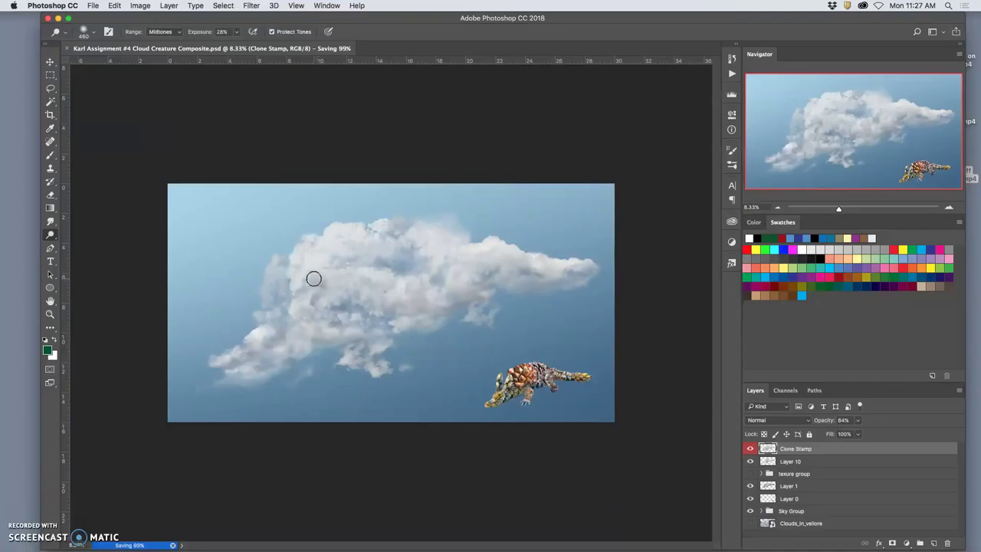
pyautogui.click(91, 6)
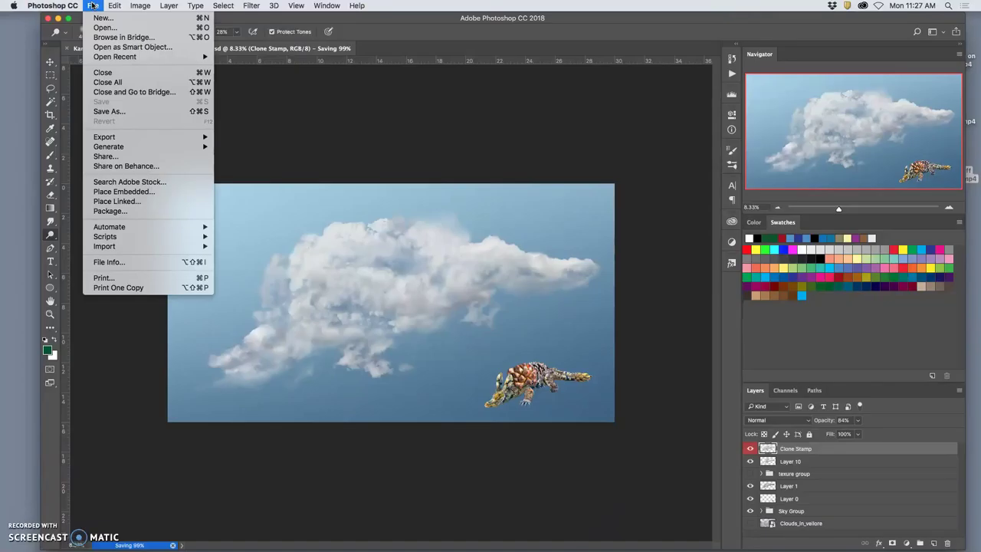
pyautogui.click(91, 6)
pyautogui.click(92, 6)
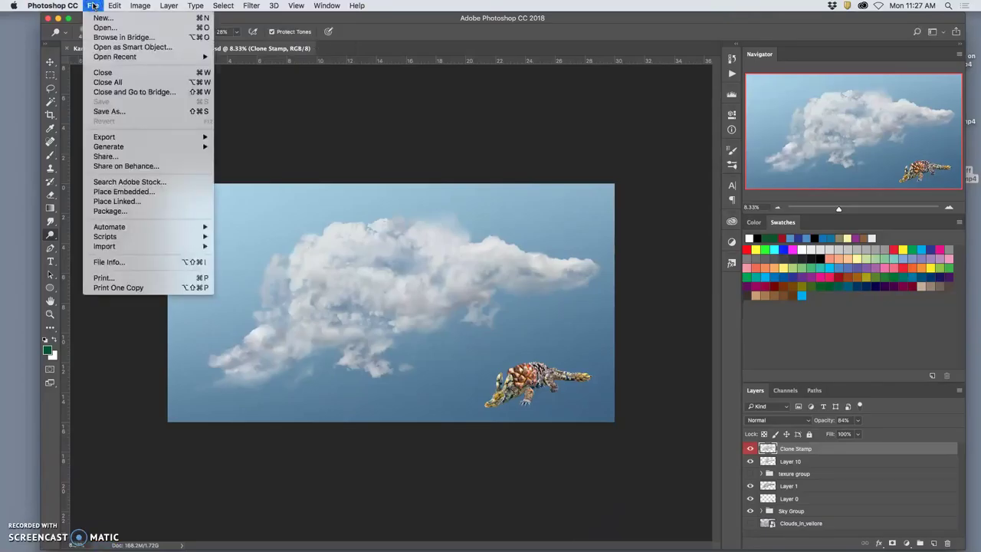
pyautogui.click(92, 6)
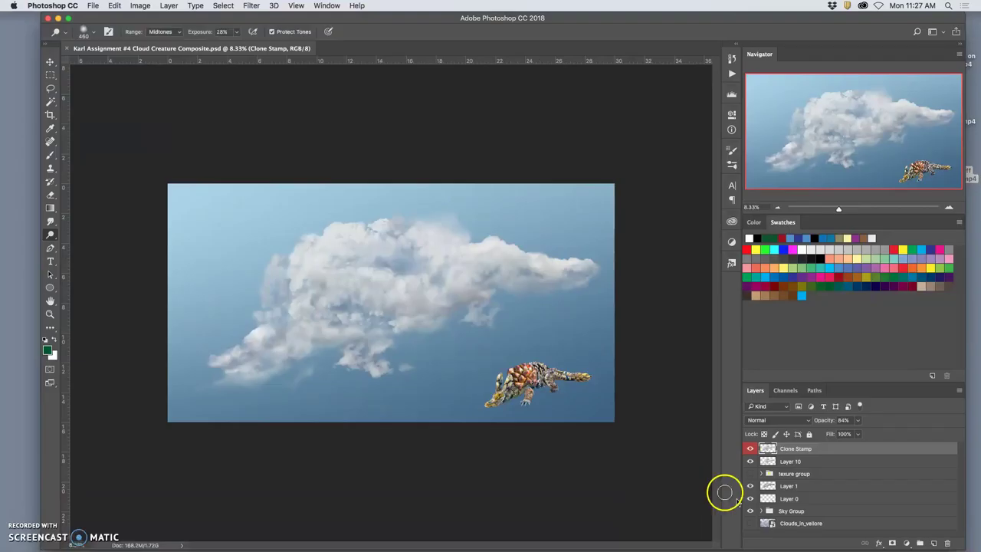
pyautogui.click(750, 498)
pyautogui.click(750, 498)
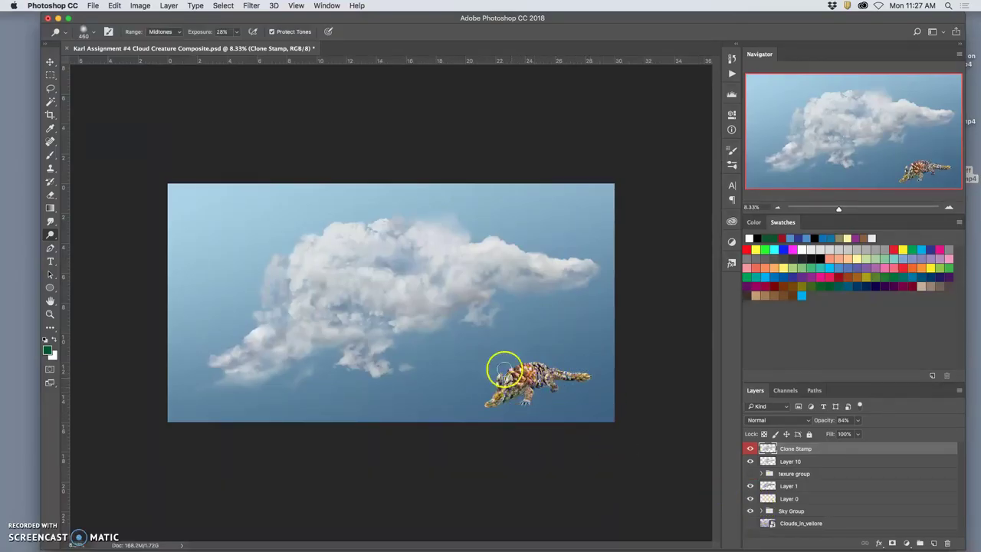
# Step: Save a JPEG version of the composite to the Desktop at quality 10 (Maximum) in Progressive format
pyautogui.click(93, 6)
pyautogui.click(125, 111)
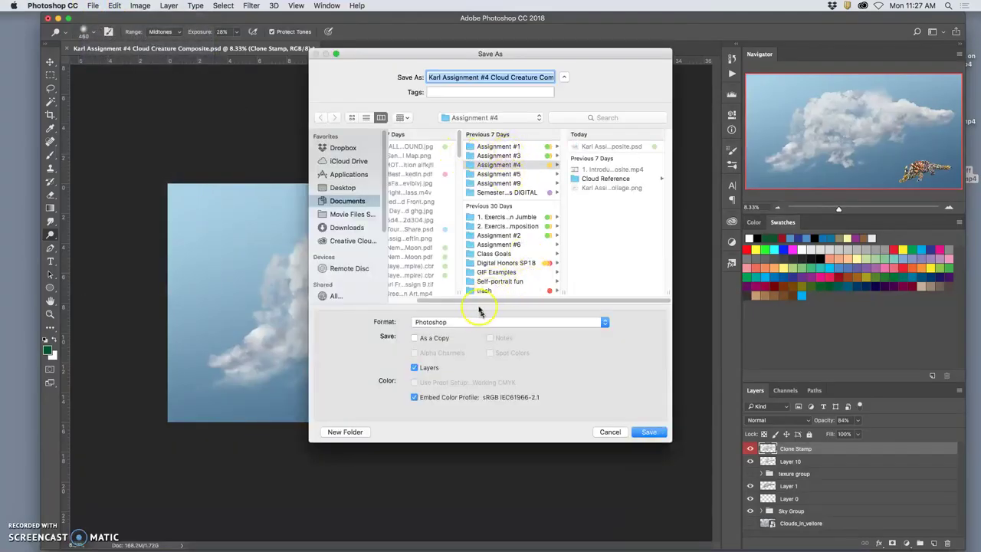
pyautogui.press('super+d')
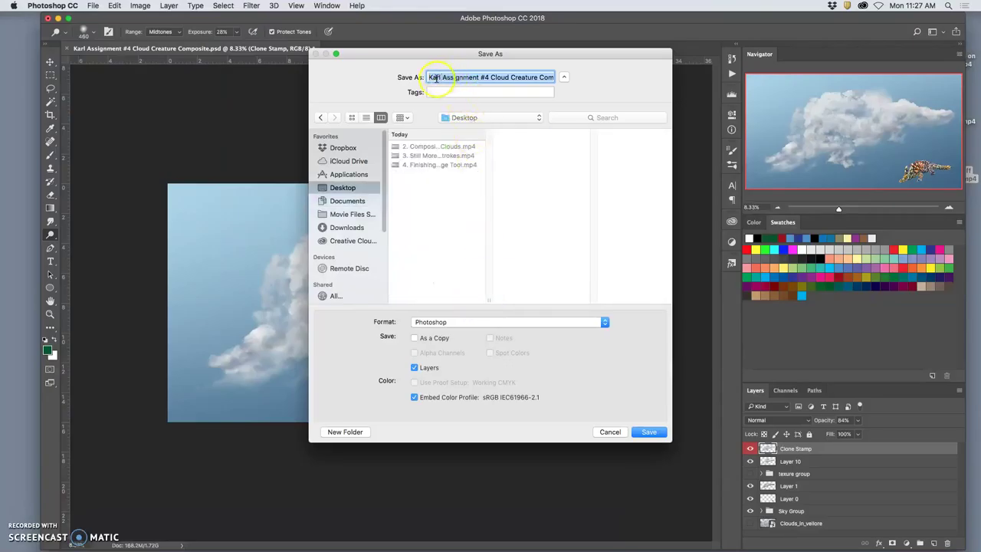
pyautogui.click(479, 323)
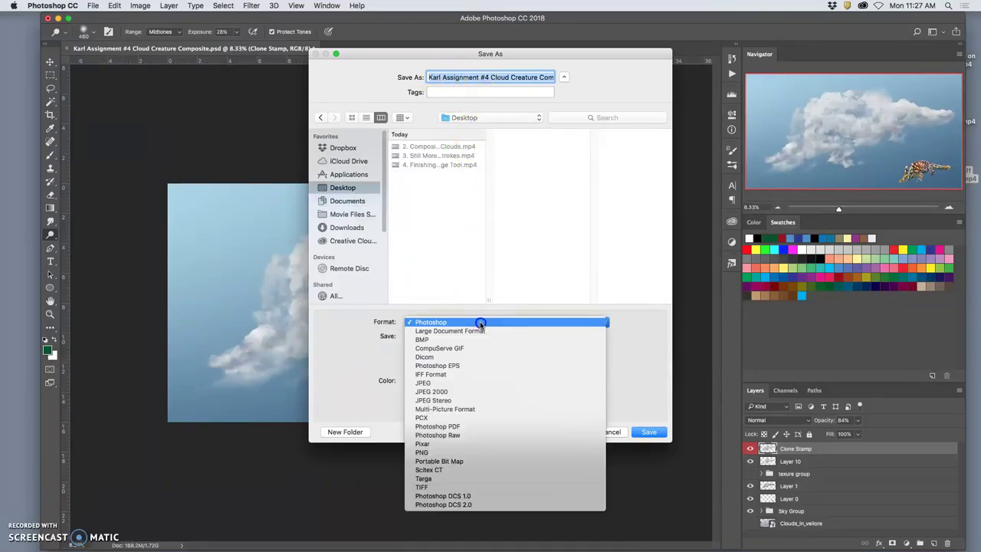
pyautogui.click(449, 383)
pyautogui.click(648, 431)
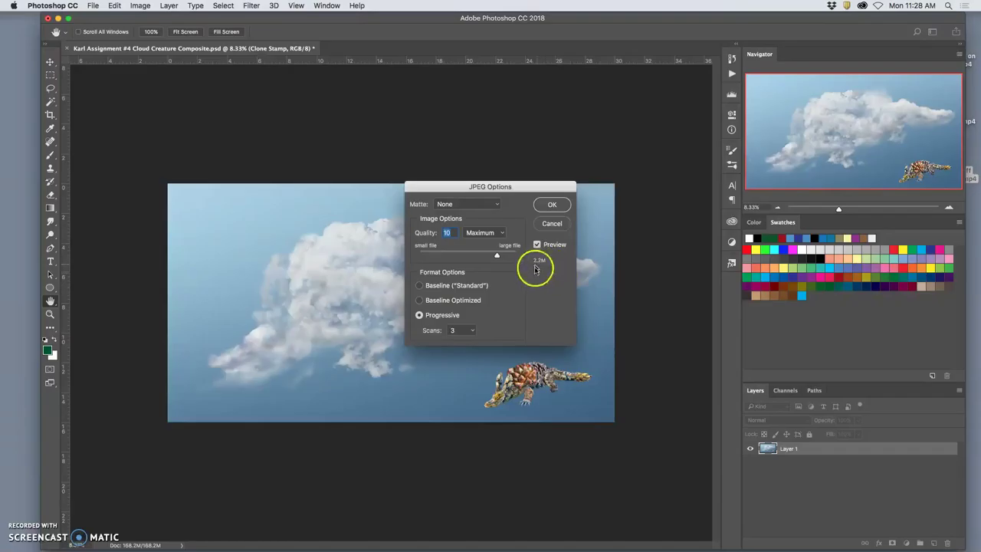
pyautogui.click(552, 213)
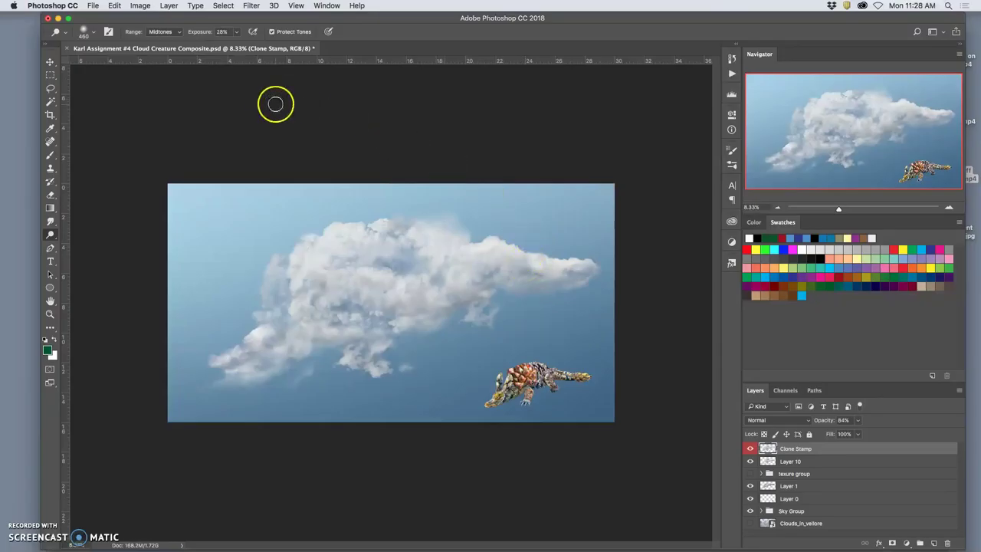
# Step: Check the composite's dimensions and resolution in the Image Size settings
pyautogui.click(150, 5)
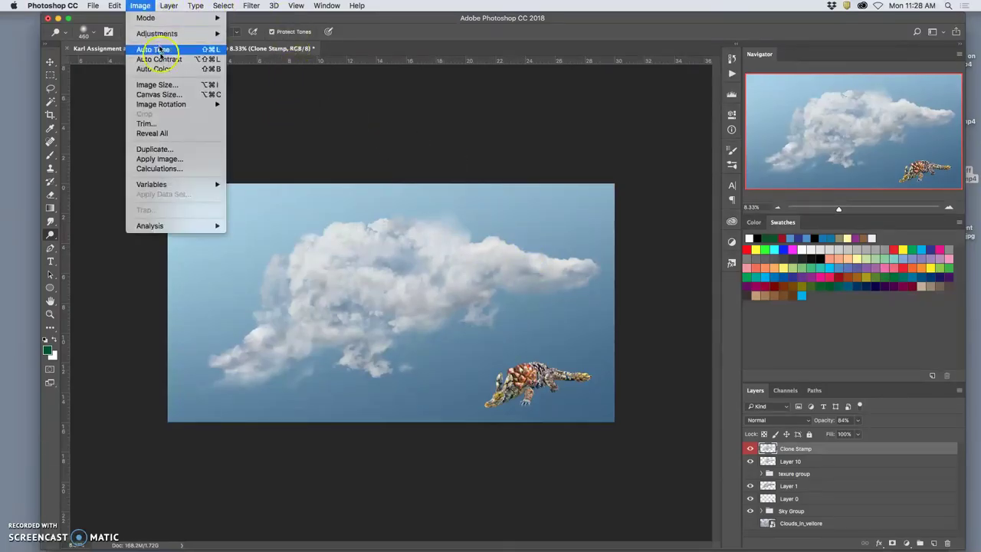
pyautogui.click(164, 86)
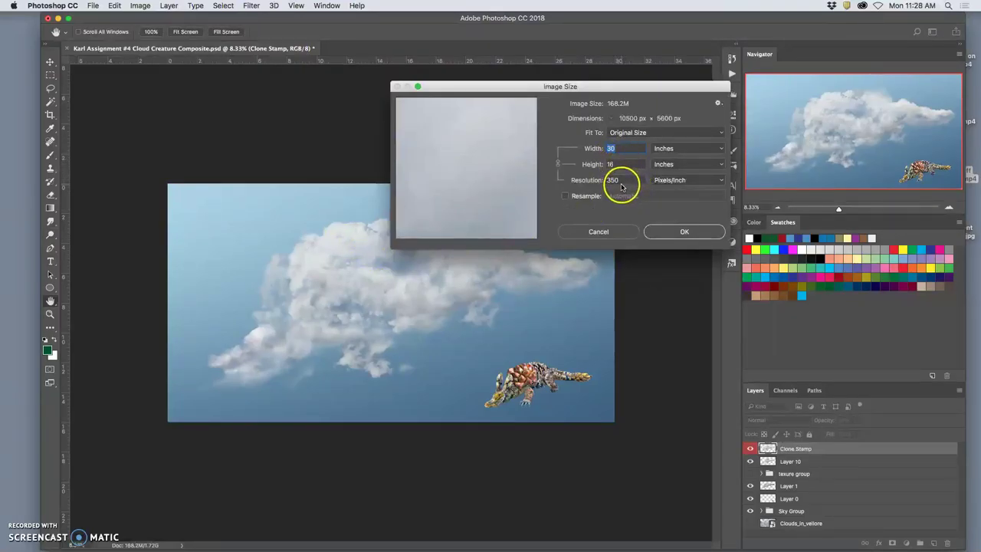
pyautogui.click(682, 231)
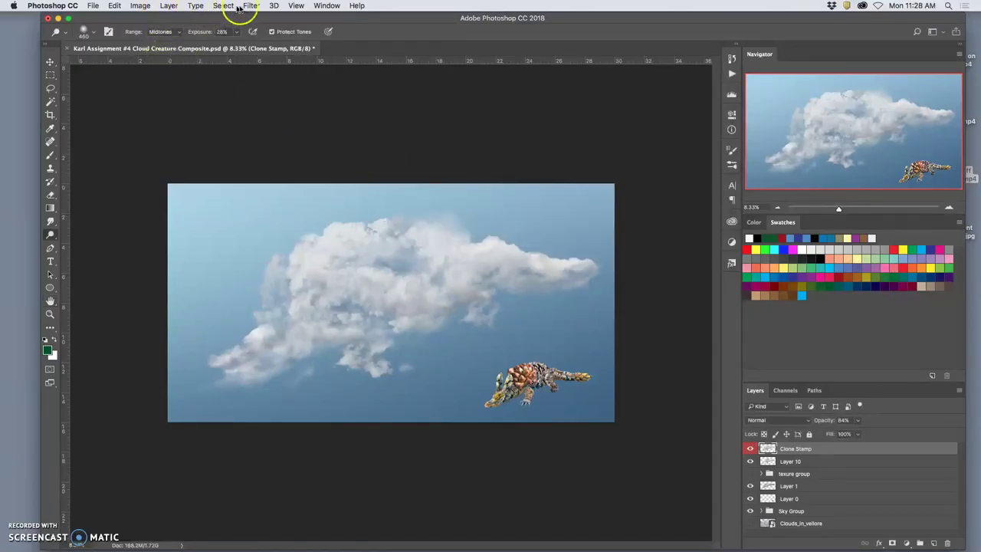
# Step: Inspect the cloud creature at 100% magnification from the sky below its legs up to its back, and return to an overview of the whole image
pyautogui.click(296, 7)
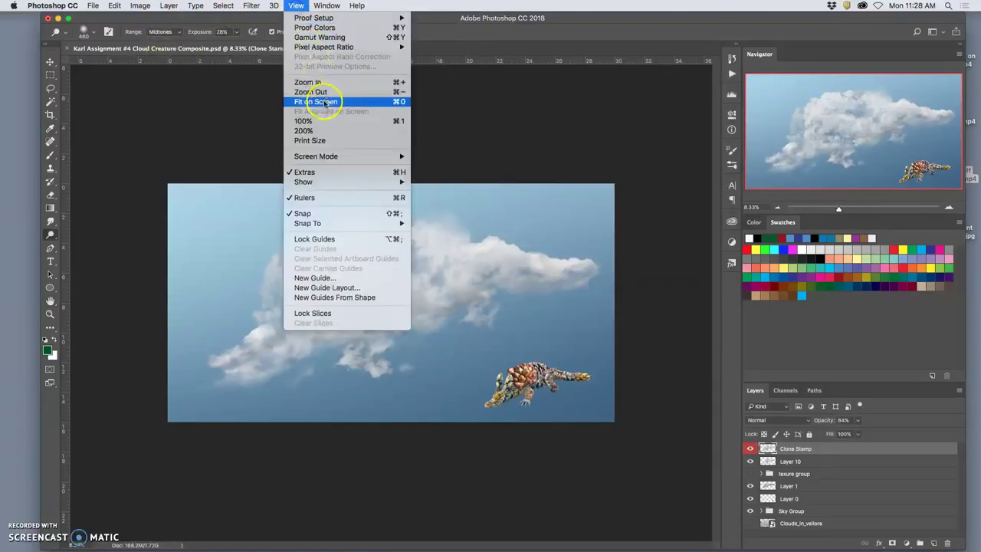
pyautogui.click(329, 126)
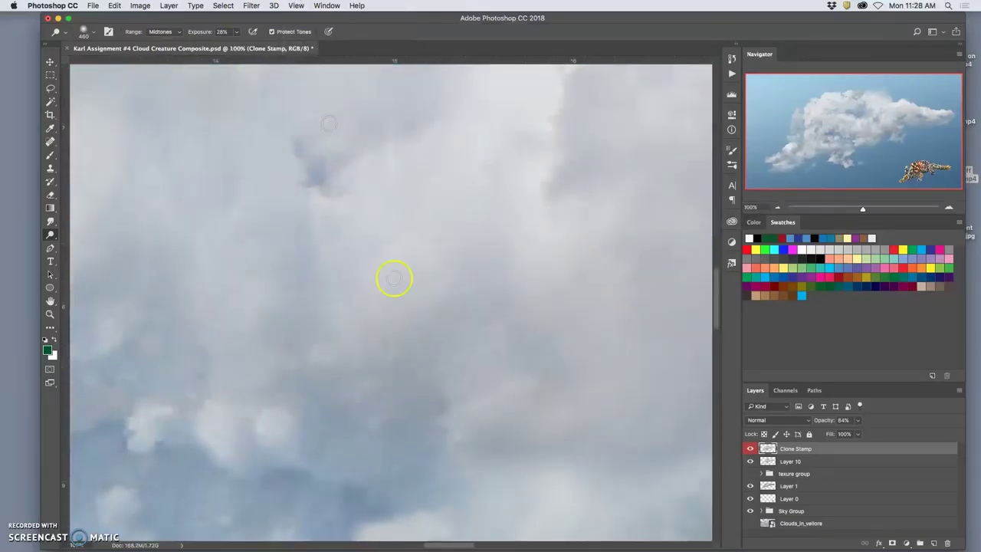
pyautogui.scroll(-10, 373, 283)
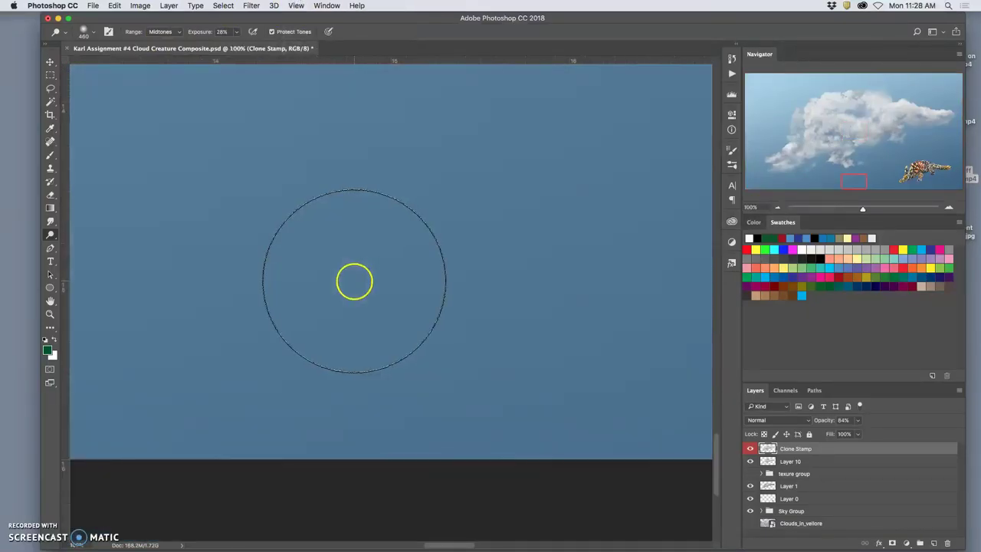
pyautogui.scroll(8, 354, 280)
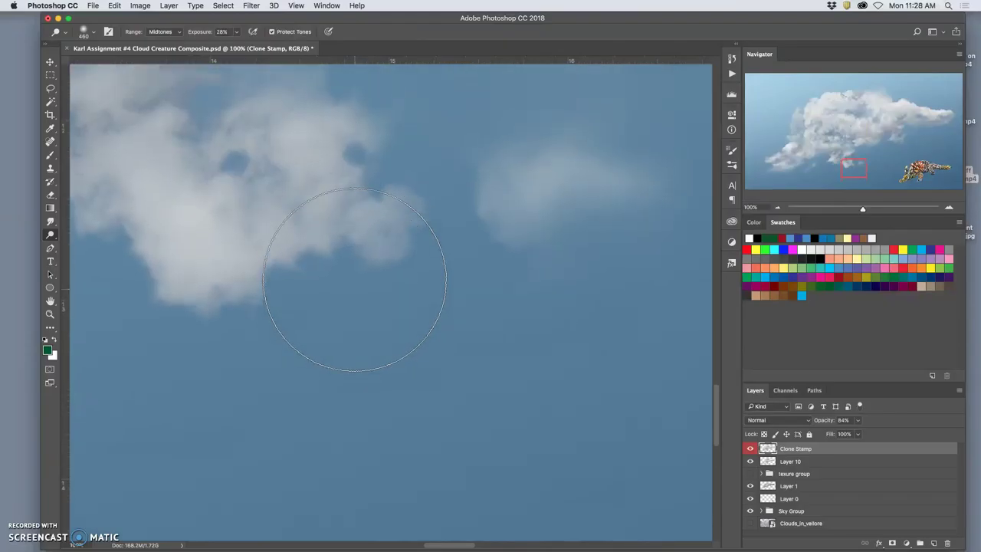
pyautogui.scroll(8, 355, 279)
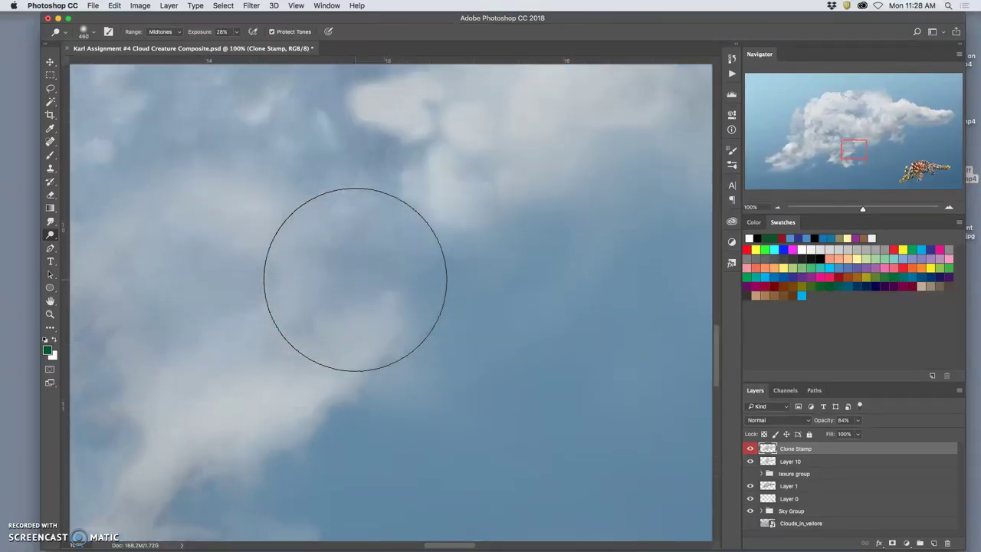
pyautogui.scroll(10, 355, 279)
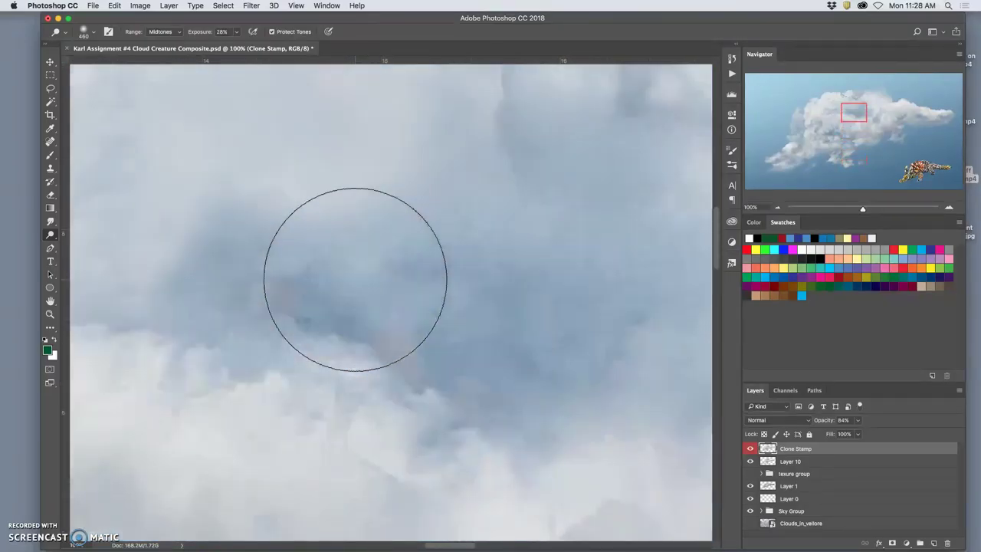
pyautogui.press('super+minus')
pyautogui.press('super+minus')
pyautogui.press('super+minus')
pyautogui.press('super+minus')
pyautogui.press('super+minus')
pyautogui.press('super+minus')
pyautogui.press('super+minus')
pyautogui.press('super+minus')
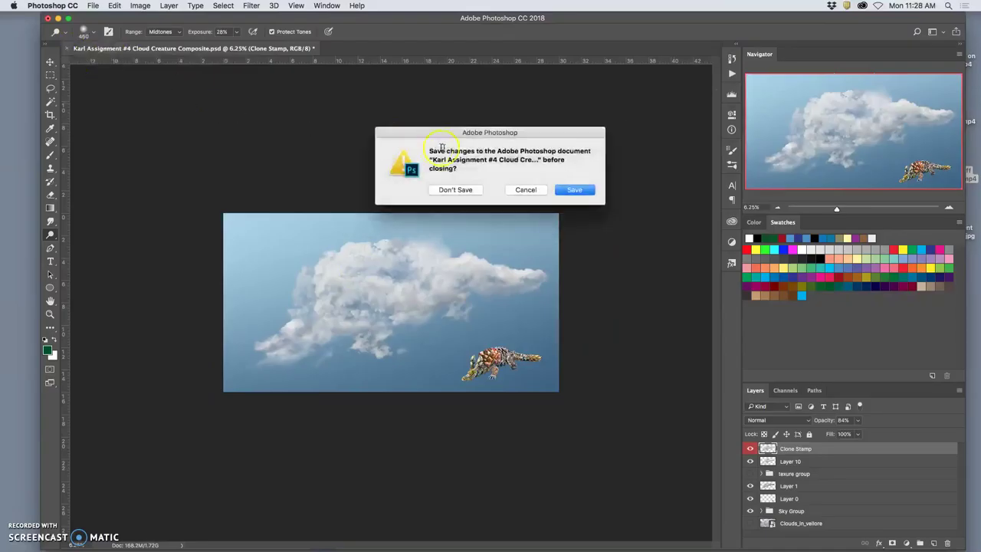
# Step: Close the composite document with its changes saved, and minimise the Photoshop window to reveal the Desktop
pyautogui.click(566, 189)
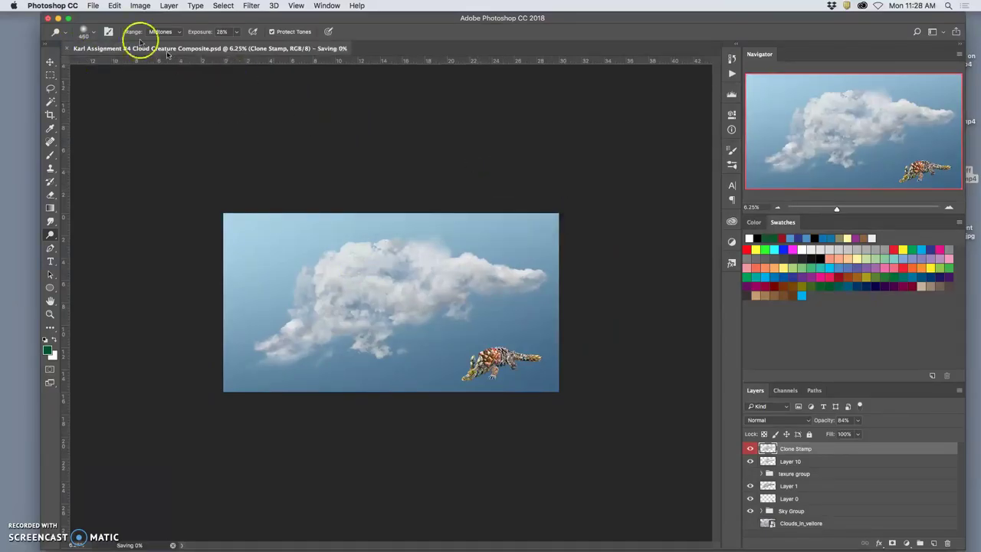
pyautogui.click(58, 18)
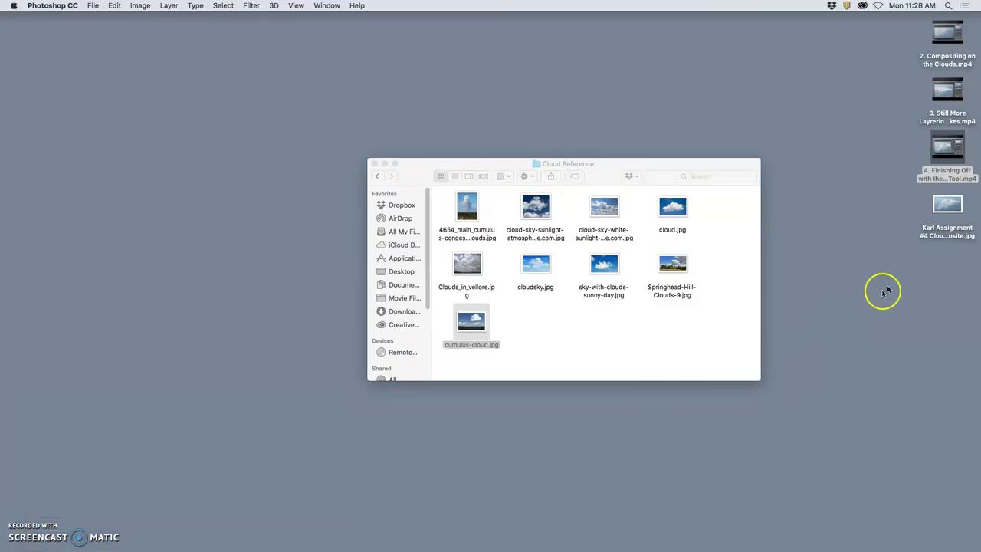
# Step: Tag the exported composite JPEG on the Desktop orange, and move it out of the column of video files to an empty spot
pyautogui.click(947, 231)
pyautogui.rightClick(948, 231)
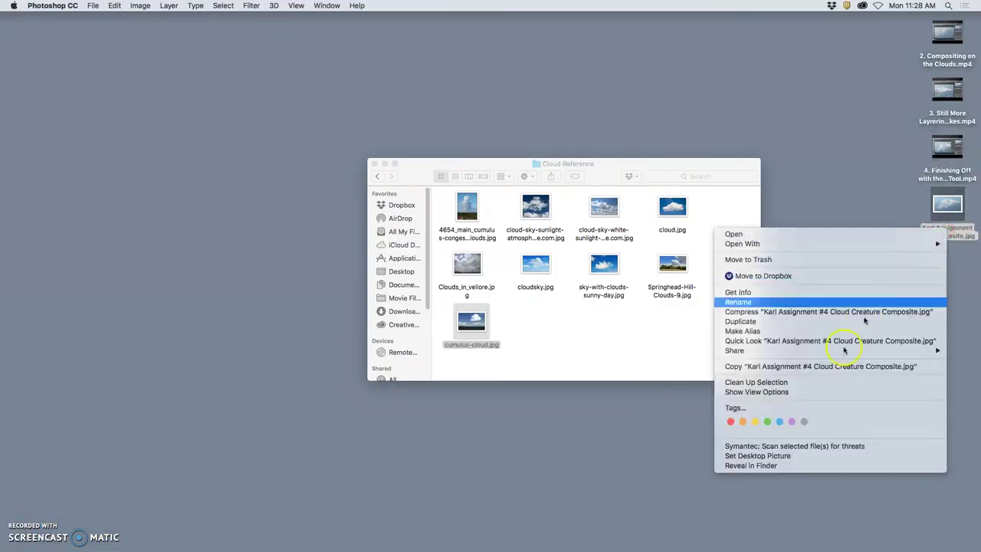
pyautogui.click(748, 422)
pyautogui.moveTo(944, 246); pyautogui.dragTo(833, 132)
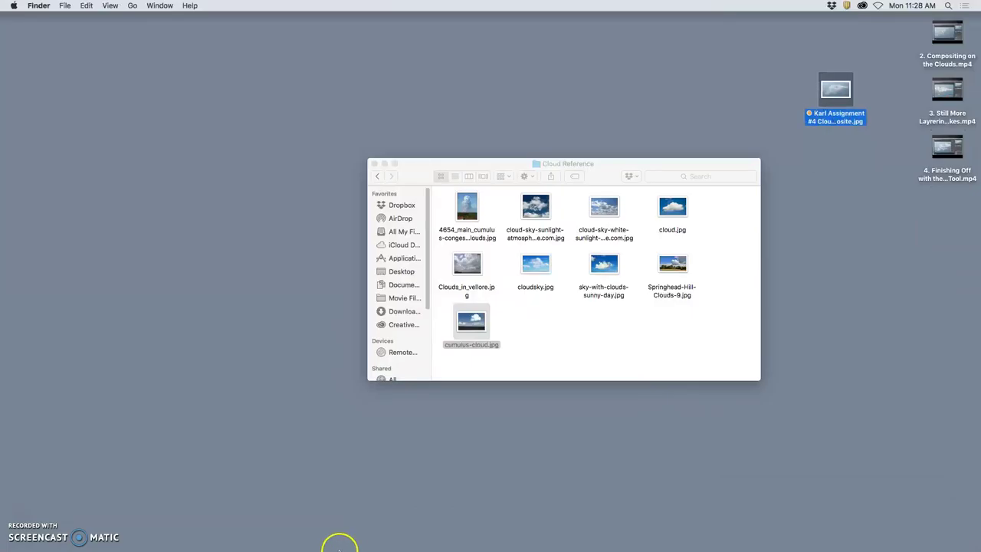
pyautogui.moveTo(326, 545)
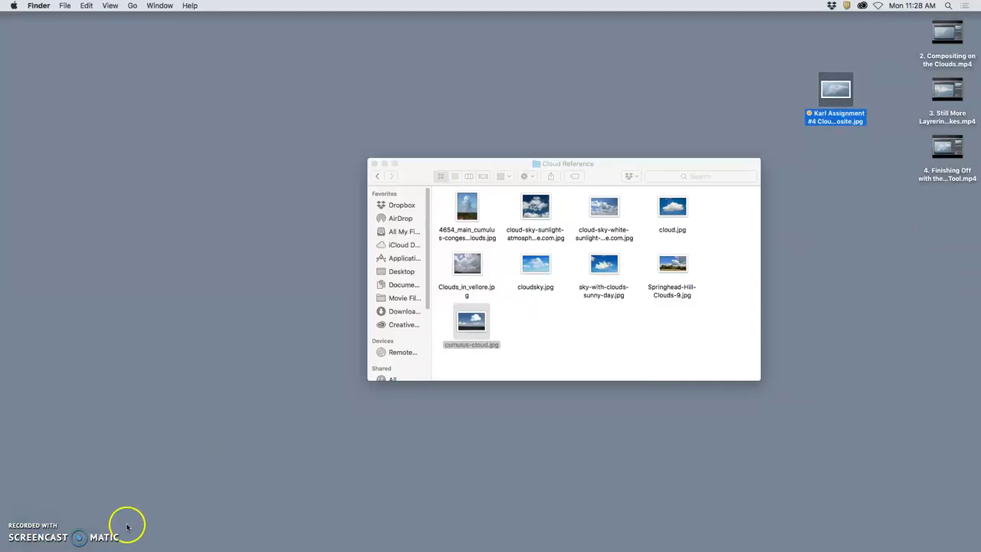